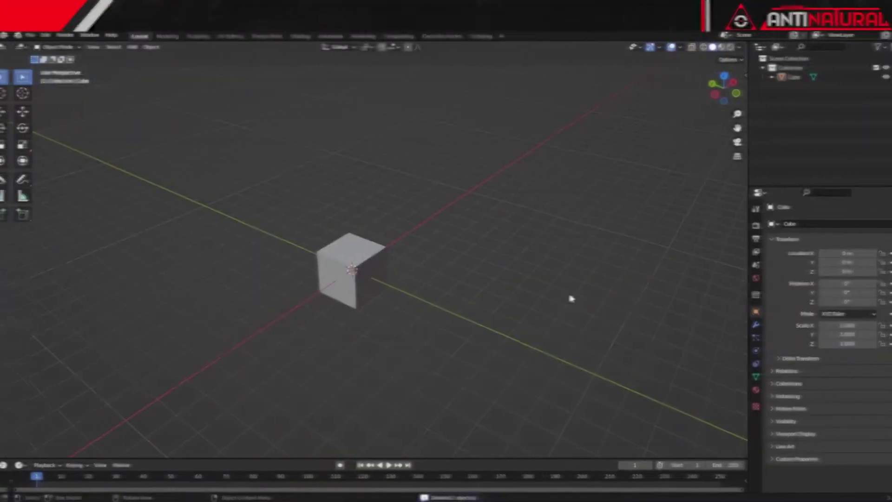
# Step: Zoom in and frame the remaining default cube in the viewport
pyautogui.scroll(2, 415, 339)
pyautogui.keyDown('shift'); pyautogui.moveTo(404, 333); pyautogui.dragTo(434, 305, button='middle'); pyautogui.keyUp('shift')
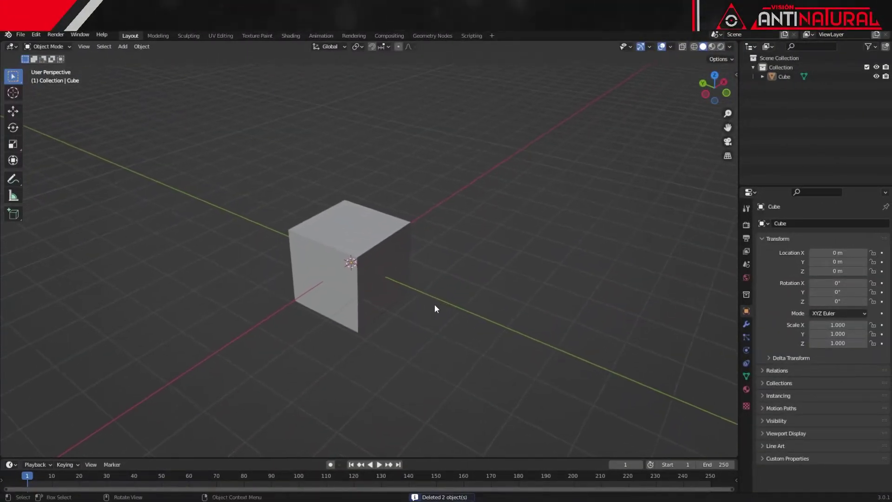
# Step: Subdivide the cube at level 3 with Ctrl+3 to round it into a sphere
pyautogui.click(354, 303)
pyautogui.hotkey('ctrl', '3')
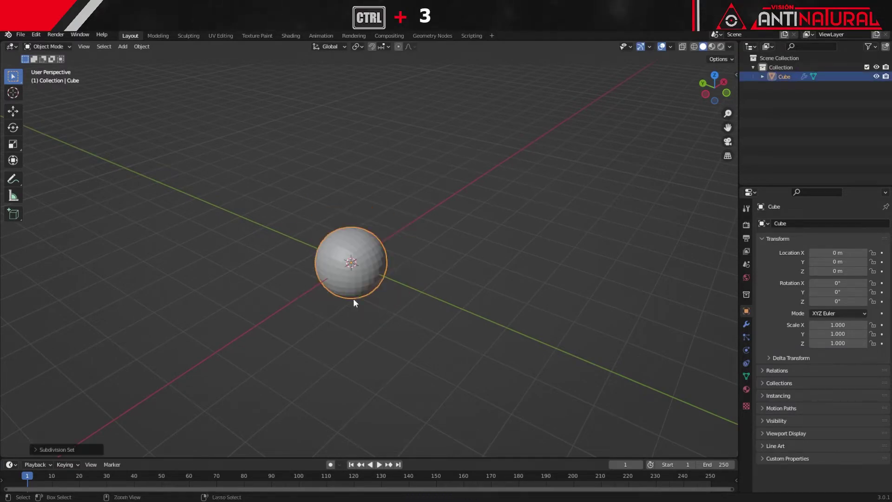
pyautogui.scroll(2, 353, 298)
pyautogui.scroll(1, 353, 299)
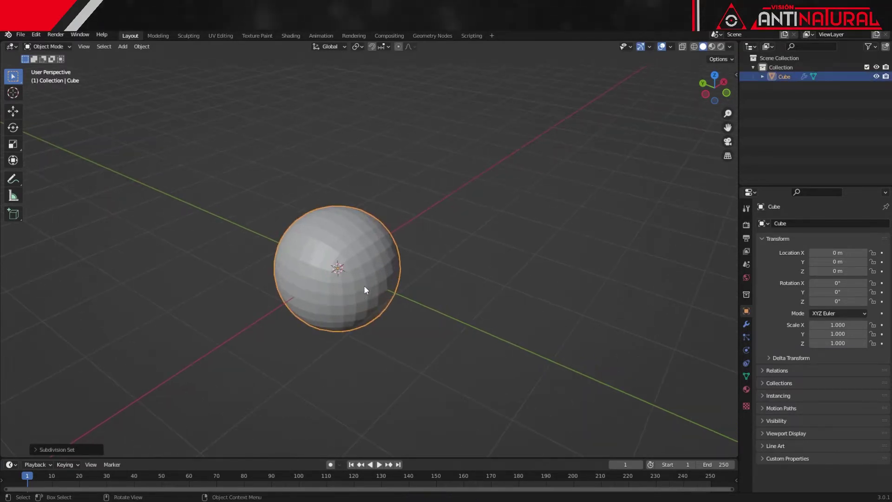
# Step: Shade the sphere smooth, switch to Material Preview, and split the 3D view in two
pyautogui.rightClick(364, 285)
pyautogui.click(364, 287)
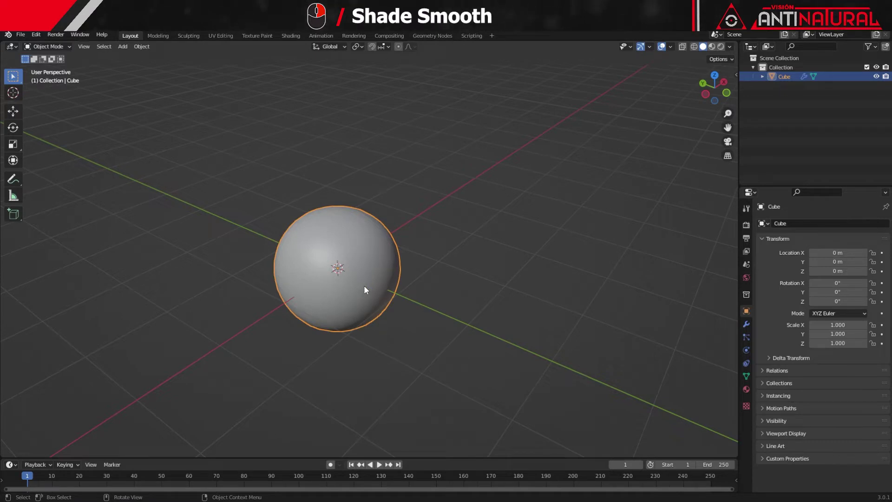
pyautogui.click(713, 48)
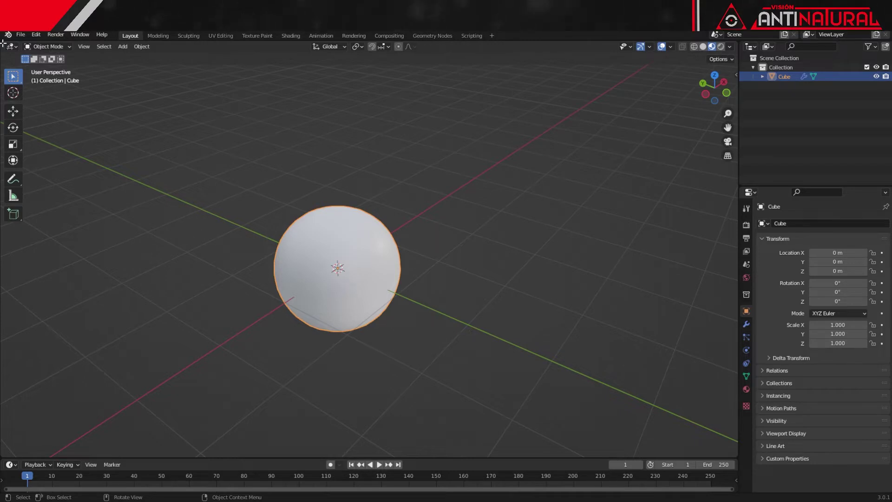
pyautogui.moveTo(3, 43); pyautogui.dragTo(20, 48)
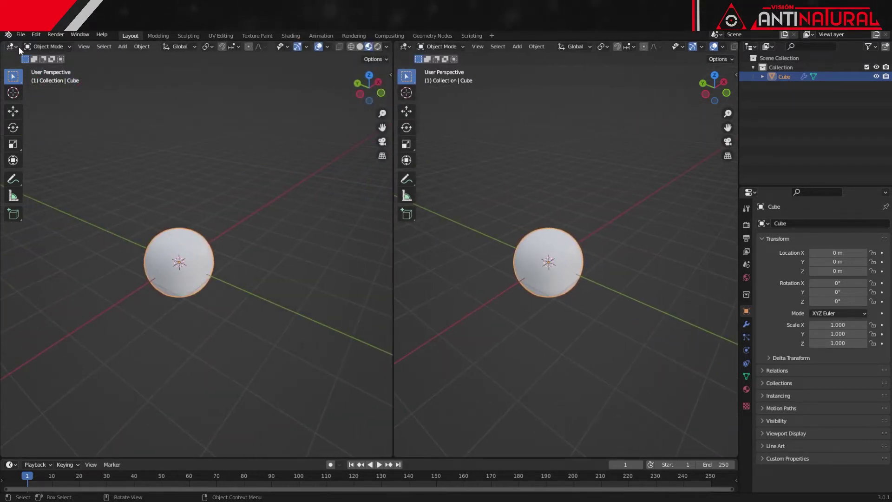
# Step: Turn the left area into the Shader Editor with its side panel hidden
pyautogui.click(12, 46)
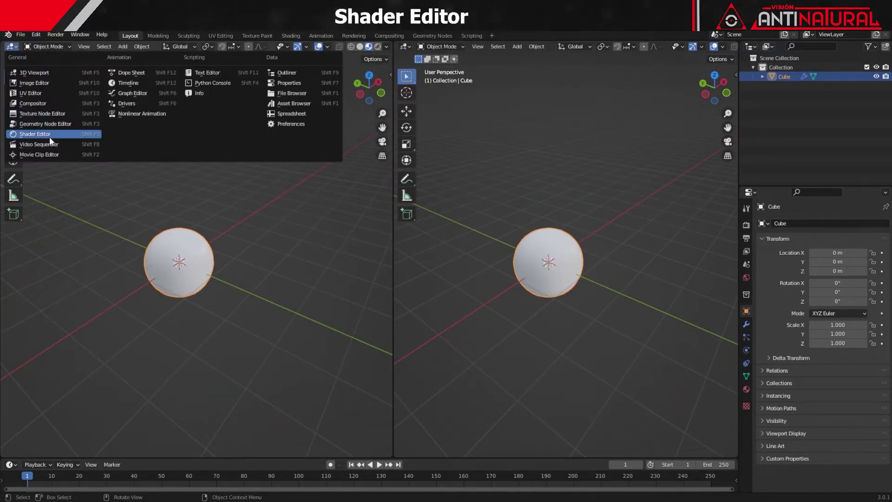
pyautogui.click(49, 135)
pyautogui.press('n')
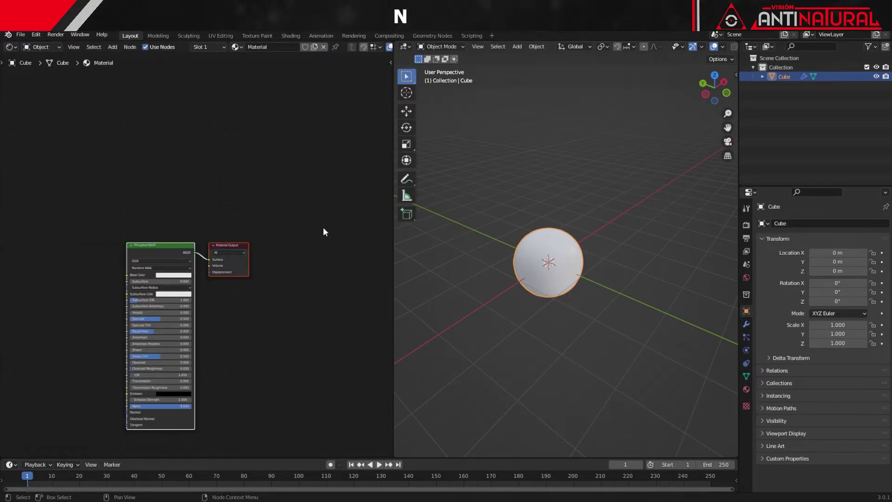
# Step: Unlink the sphere's old material and create a new Material.001 for it
pyautogui.hotkey('alt', 'a')
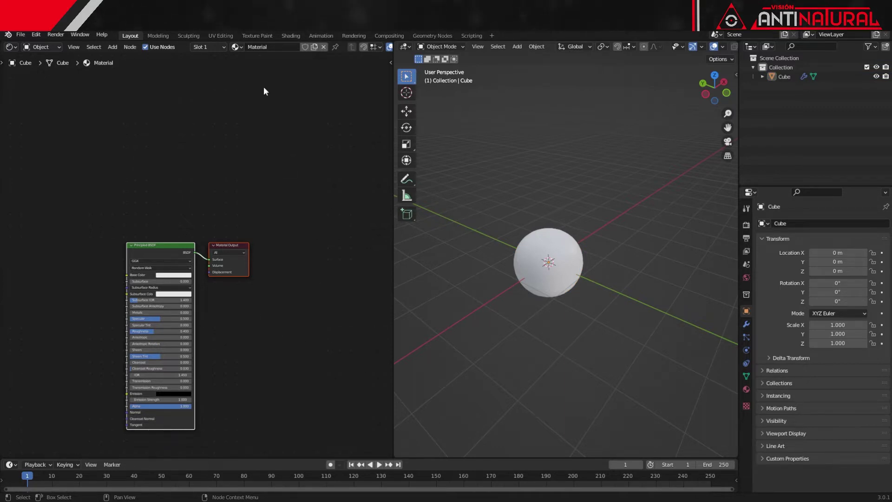
pyautogui.click(324, 47)
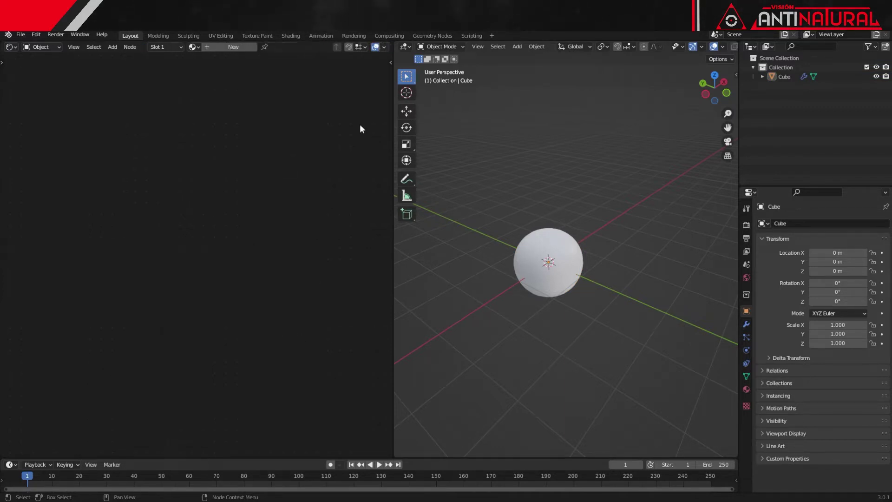
pyautogui.click(550, 275)
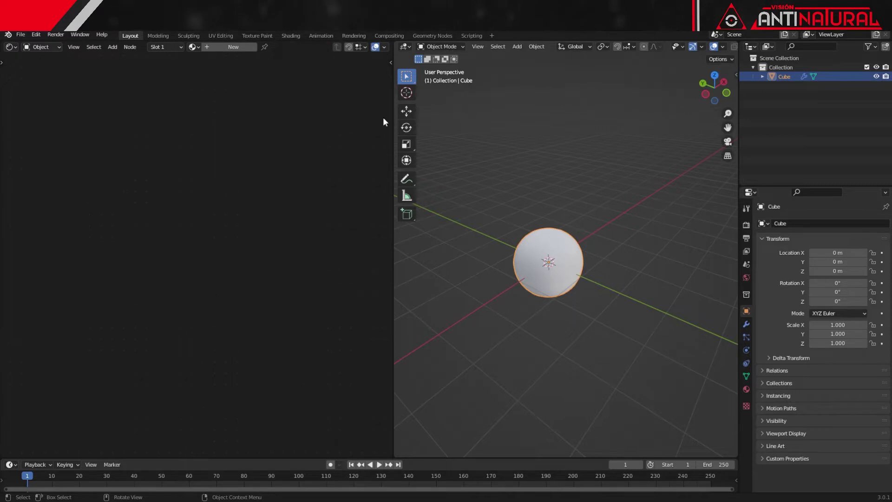
pyautogui.click(228, 48)
pyautogui.scroll(2, 249, 308)
pyautogui.moveTo(249, 309)
pyautogui.mouseDown(button='middle')
pyautogui.moveTo(185, 351)
pyautogui.moveTo(164, 325)
pyautogui.mouseUp(button='middle')
# Step: Add a Noise Texture node at the top left of the node tree
pyautogui.hotkey('shift', 'a')
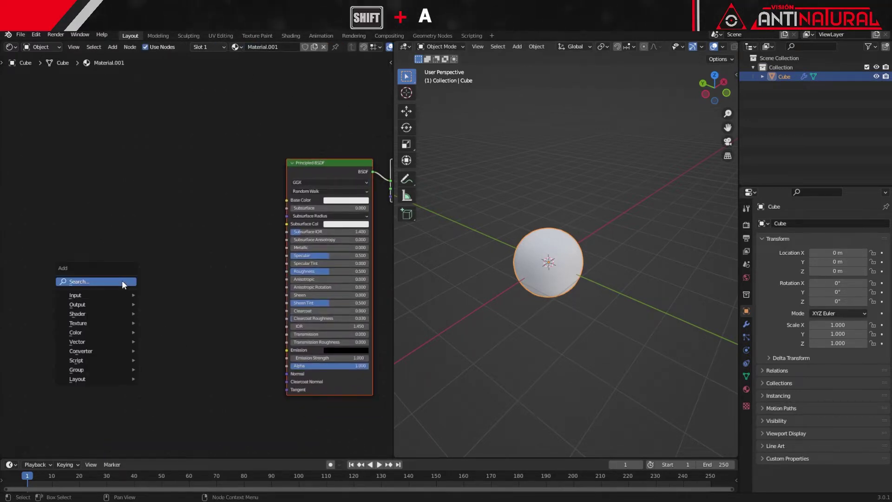
pyautogui.click(122, 281)
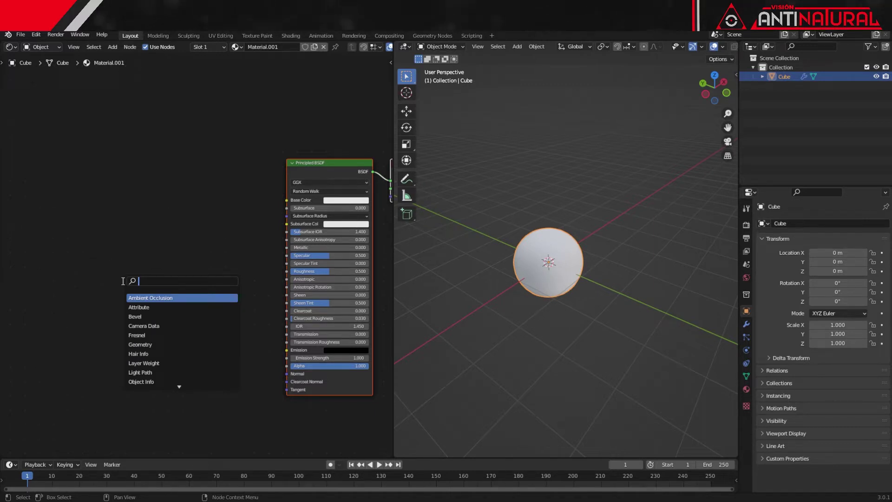
pyautogui.write('NOISE')
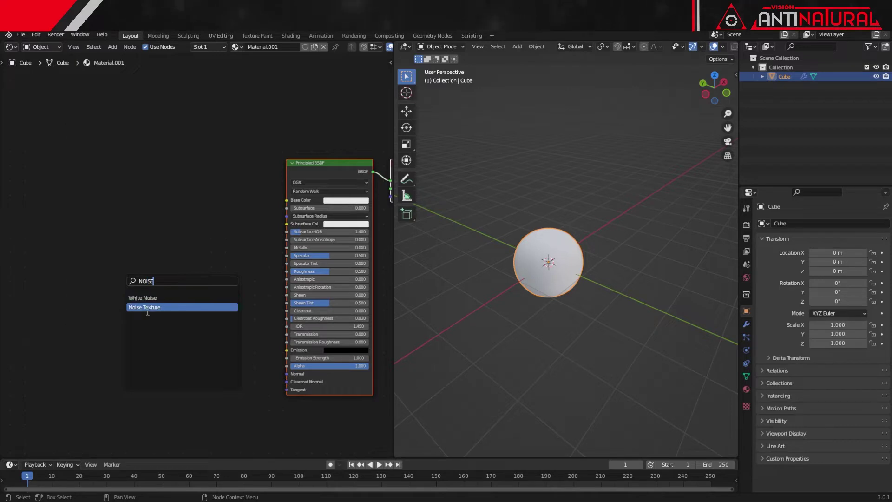
pyautogui.click(144, 307)
pyautogui.click(55, 143)
# Step: Add a Wave Texture node below the Noise Texture
pyautogui.hotkey('shift', 'a')
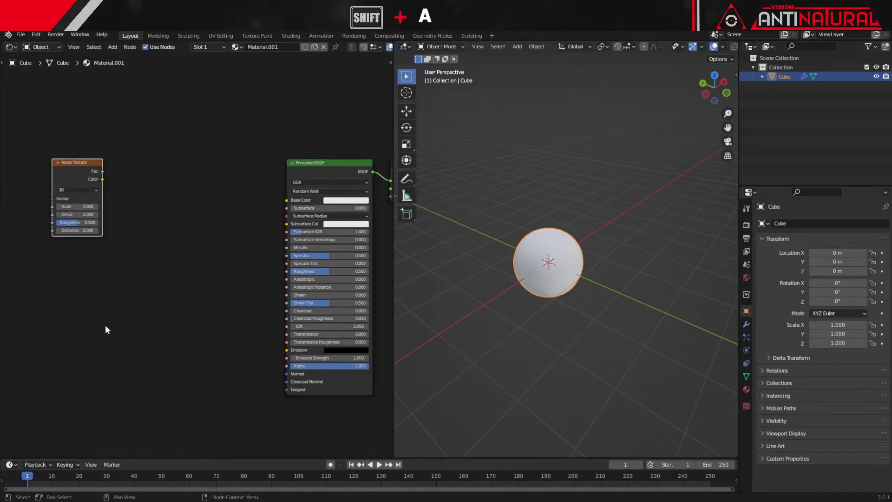
pyautogui.click(105, 324)
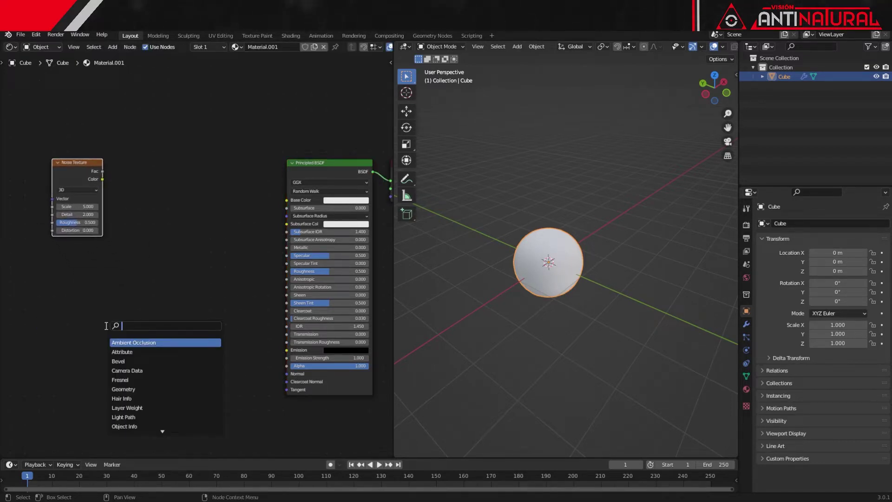
pyautogui.write('WAVE')
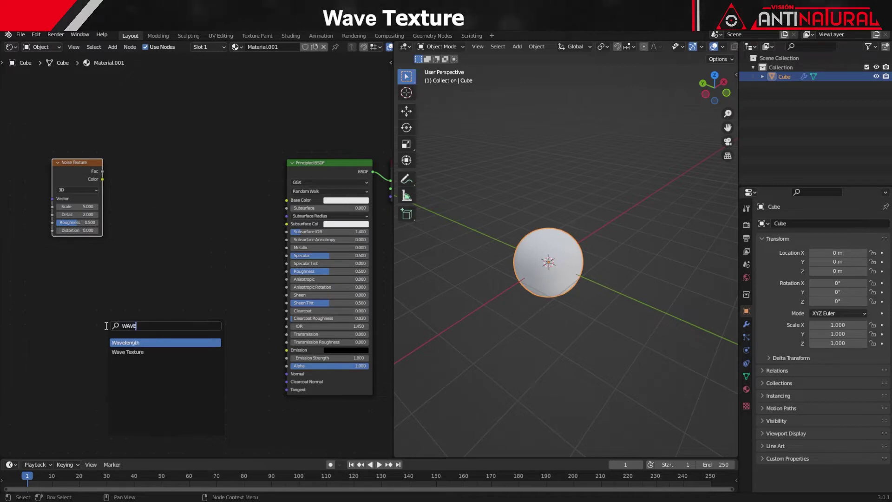
pyautogui.click(128, 351)
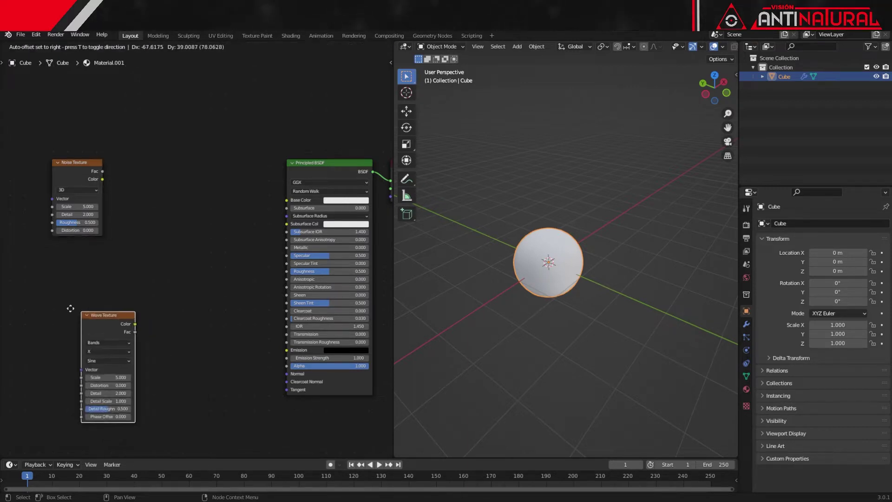
pyautogui.click(77, 302)
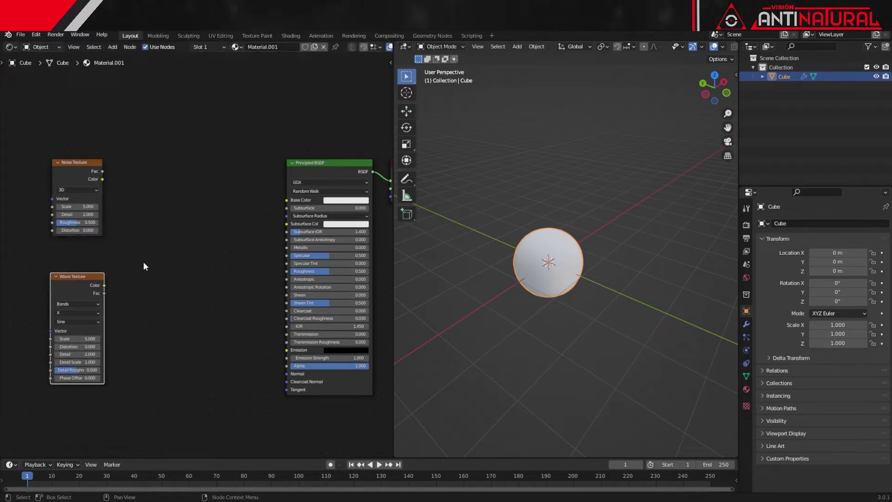
# Step: Add a ColorRamp beside the Noise Texture and a duplicate beside the Wave Texture
pyautogui.hotkey('shift', 'a')
pyautogui.click(152, 249)
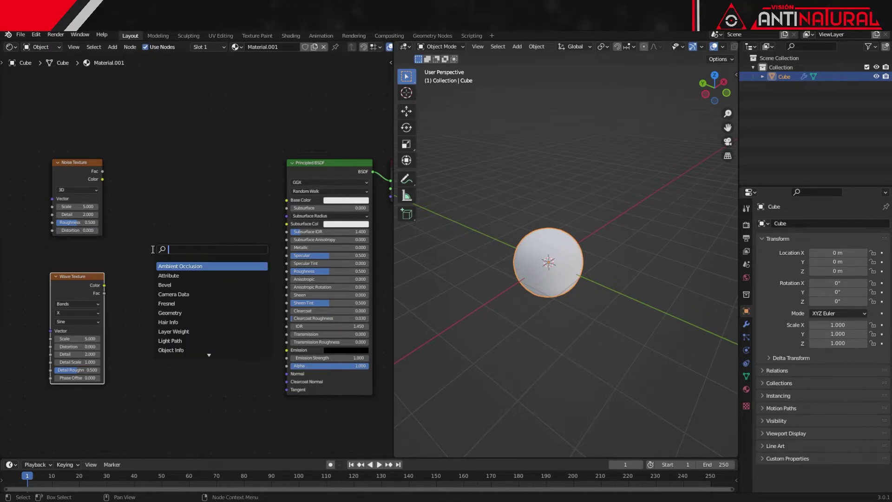
pyautogui.write('COLOR')
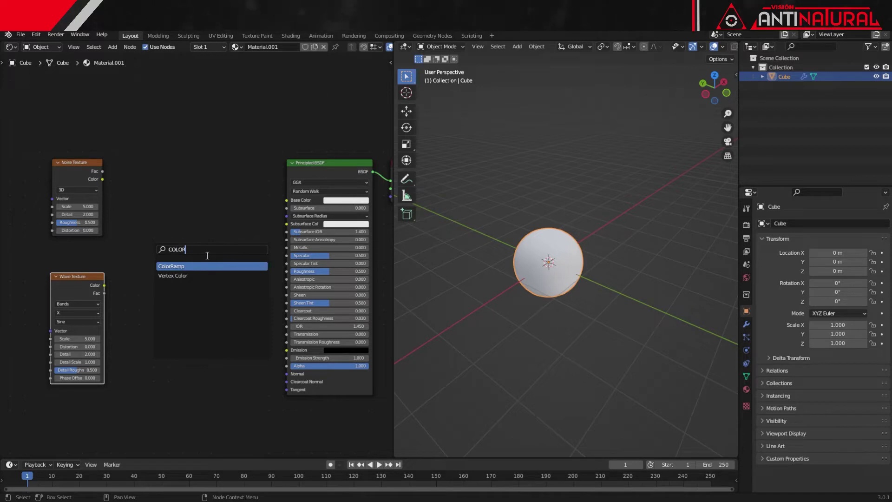
pyautogui.press('Return')
pyautogui.click(163, 184)
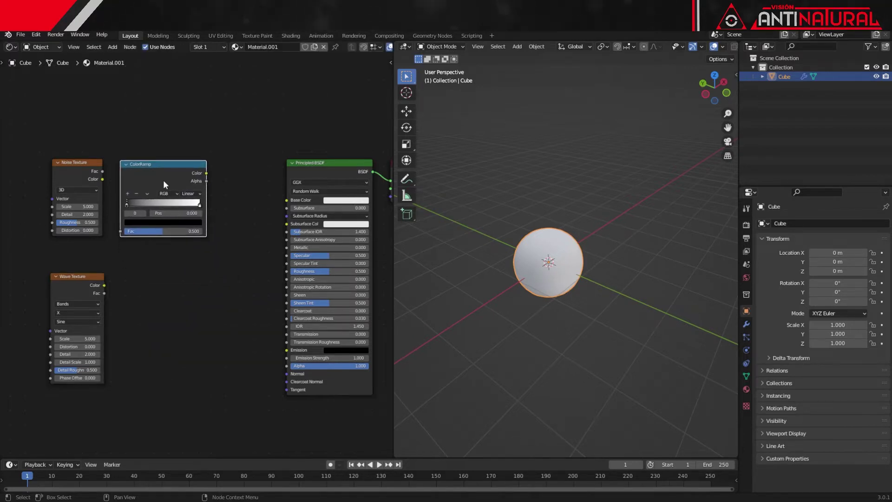
pyautogui.hotkey('shift', 'd')
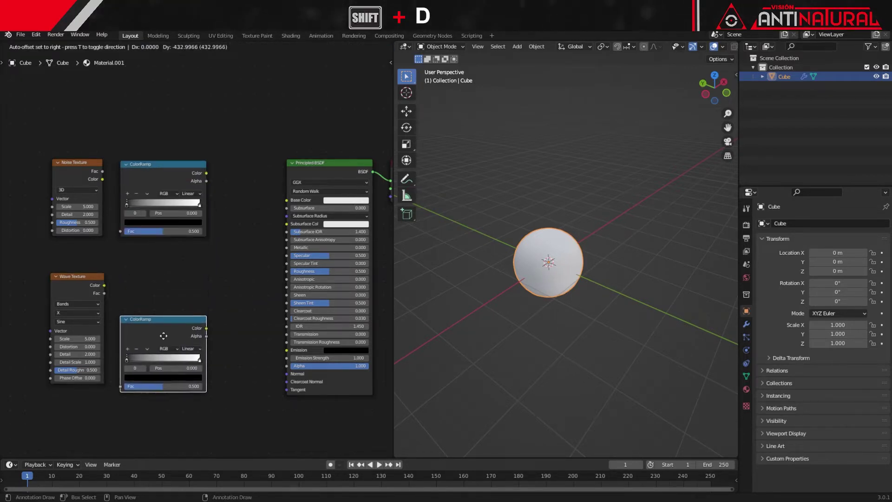
pyautogui.click(164, 301)
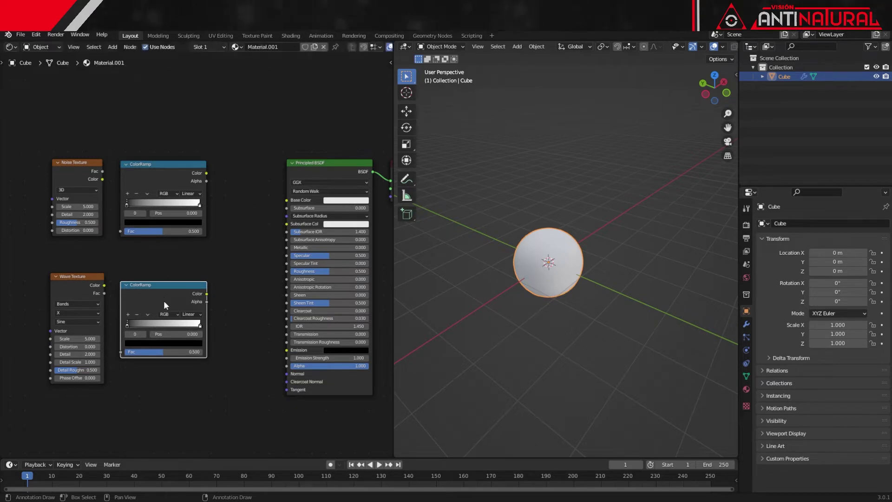
# Step: Add a MixRGB node between the ColorRamps and the Principled BSDF
pyautogui.hotkey('shift', 'a')
pyautogui.click(253, 275)
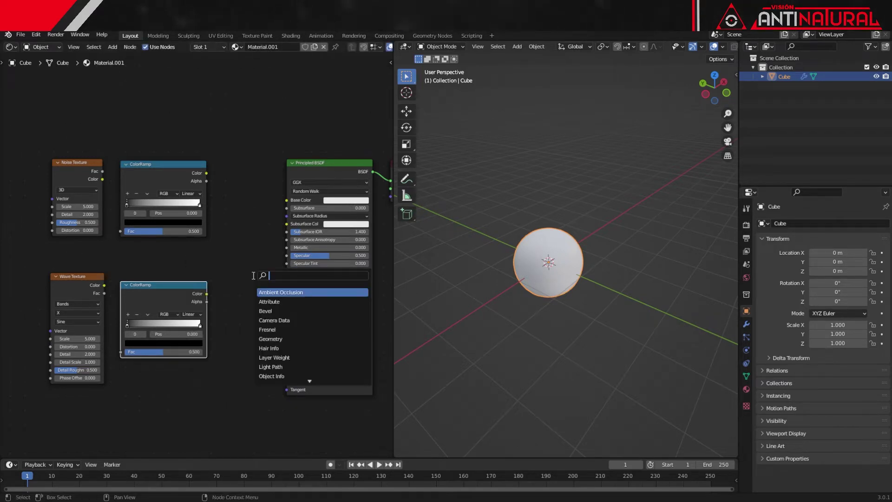
pyautogui.write('MIX')
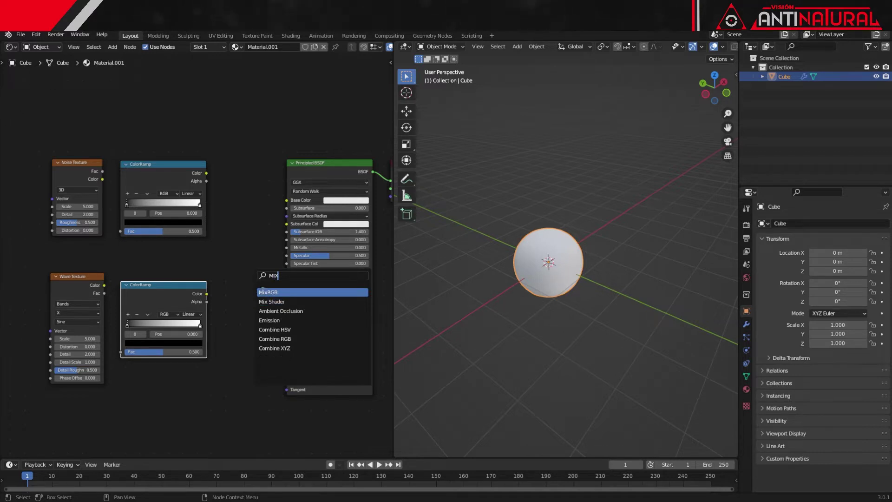
pyautogui.click(270, 292)
pyautogui.click(228, 244)
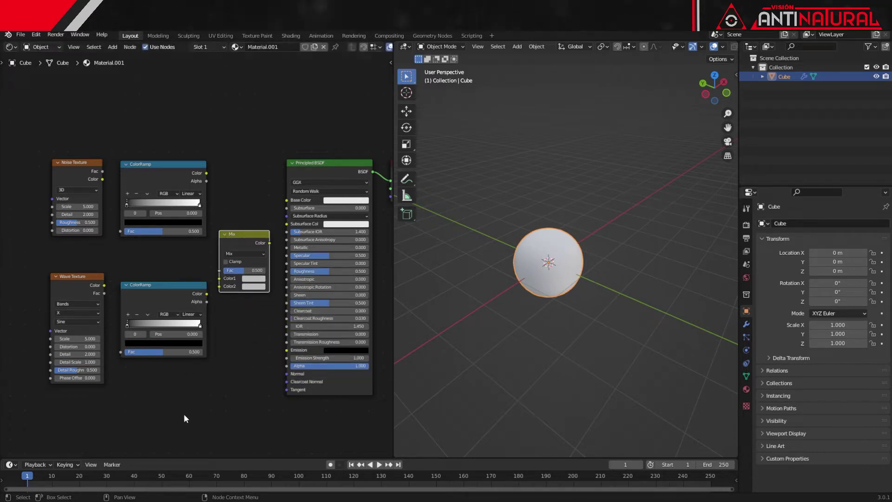
pyautogui.scroll(-2, 177, 415)
pyautogui.scroll(-2, 169, 411)
# Step: Box-select the five new nodes and move them further left
pyautogui.press('b')
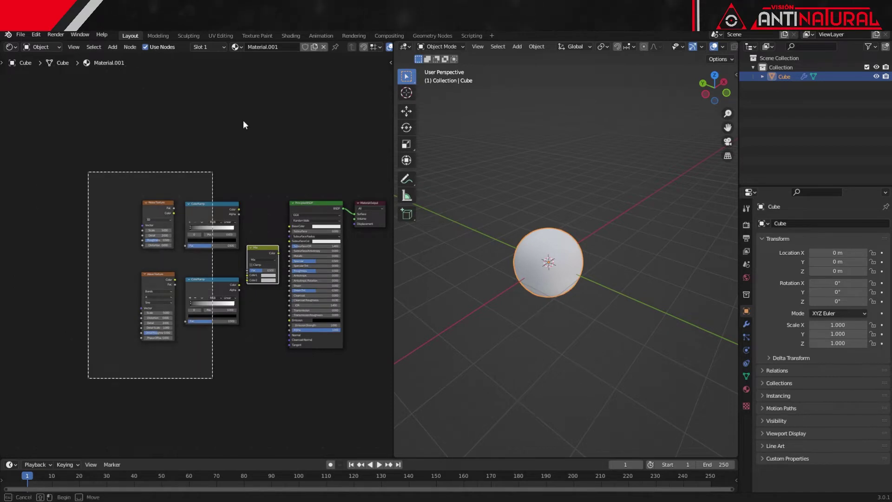
pyautogui.moveTo(244, 125); pyautogui.dragTo(283, 139)
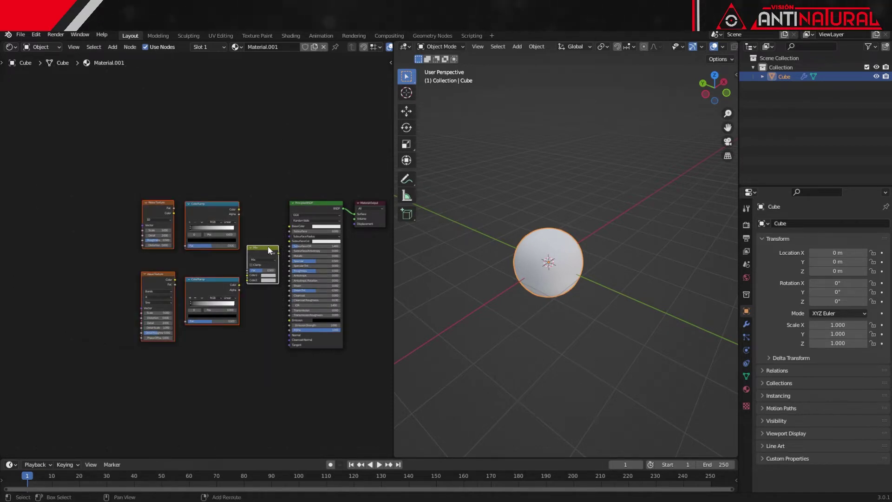
pyautogui.moveTo(268, 245); pyautogui.dragTo(118, 242)
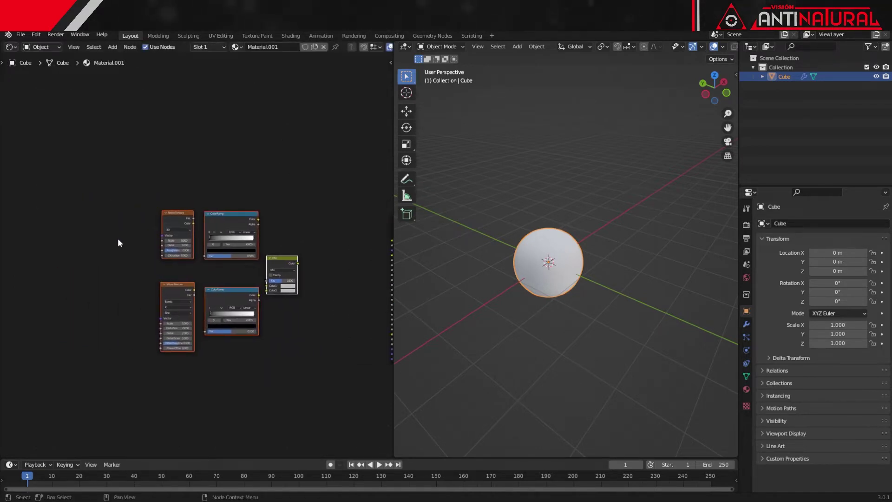
# Step: Give the Wave Texture Texture Coordinate and Mapping nodes via Node Wrangler's Ctrl+T
pyautogui.scroll(1, 168, 291)
pyautogui.scroll(2, 168, 300)
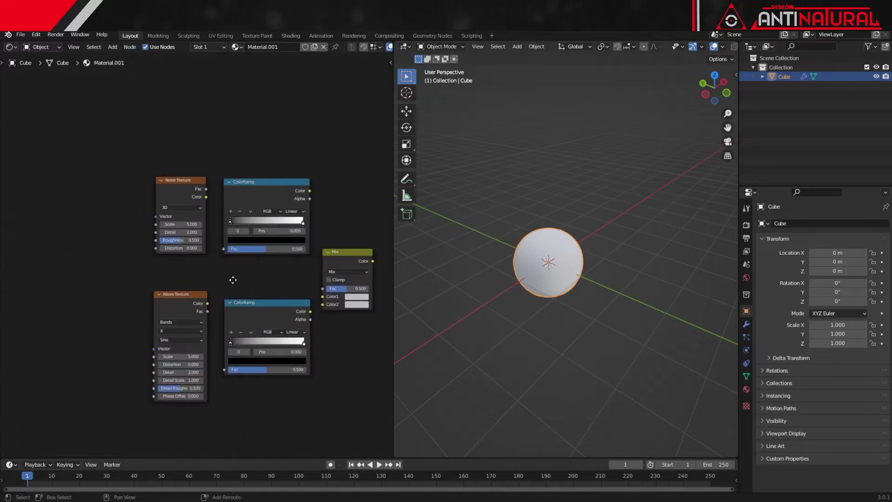
pyautogui.moveTo(226, 283); pyautogui.dragTo(271, 265, button='middle')
pyautogui.scroll(1, 224, 259)
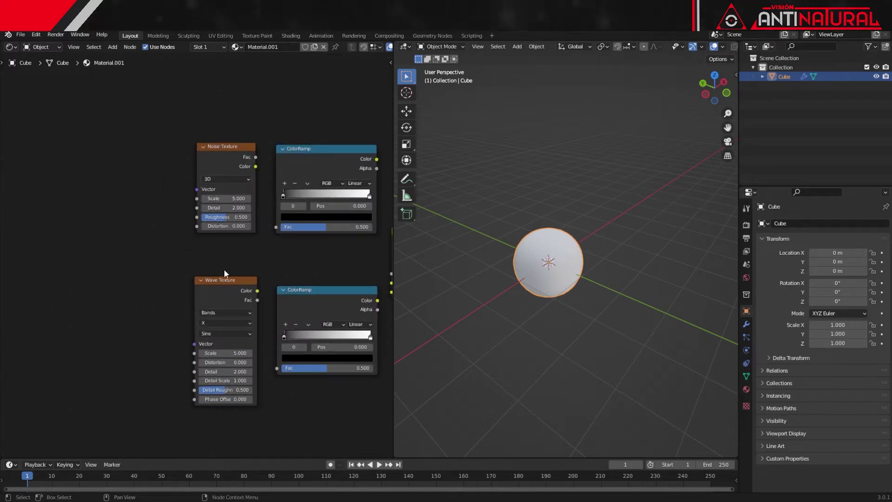
pyautogui.click(224, 283)
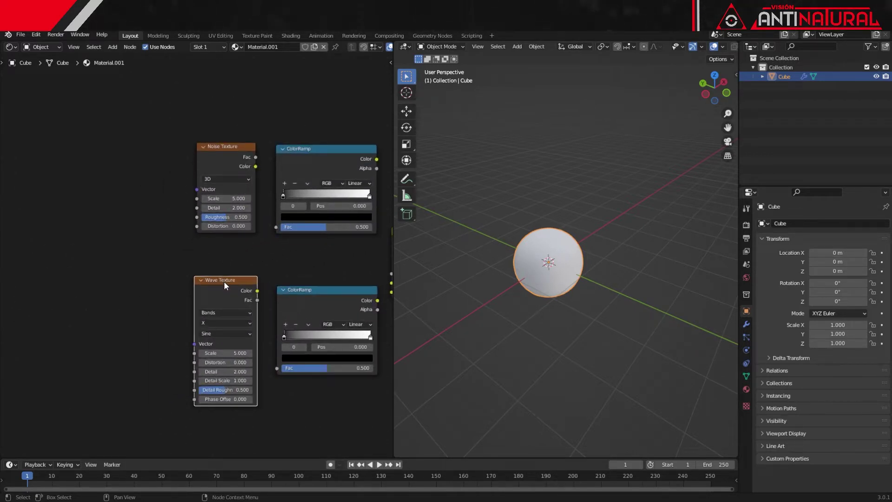
pyautogui.hotkey('ctrl', 't')
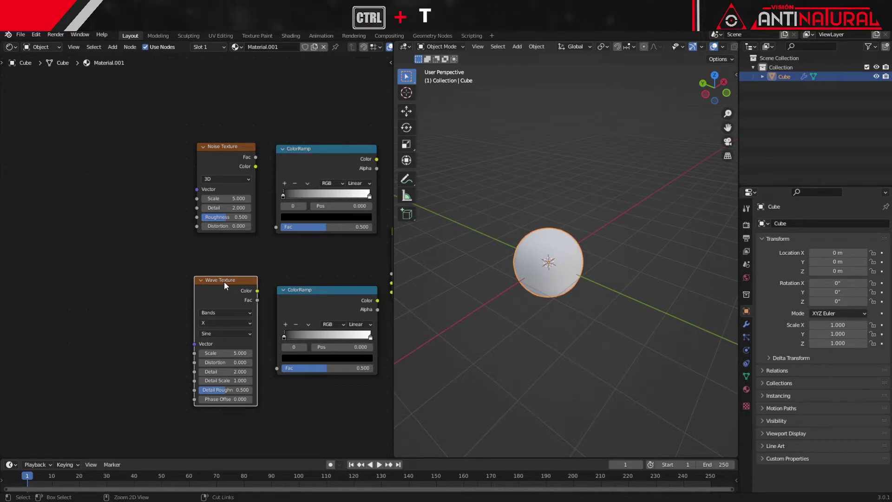
# Step: Set the Noise Texture Scale to 11 and Detail to 9
pyautogui.moveTo(57, 323); pyautogui.dragTo(92, 323, button='middle')
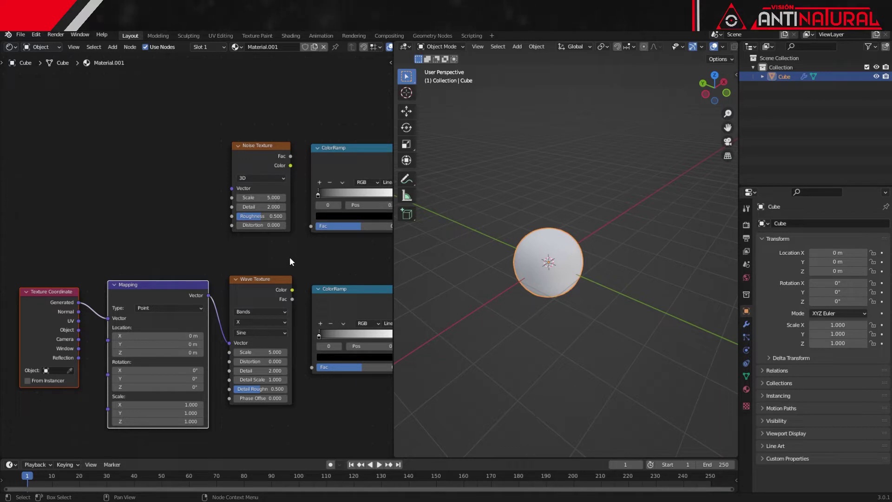
pyautogui.scroll(1, 287, 263)
pyautogui.scroll(1, 286, 263)
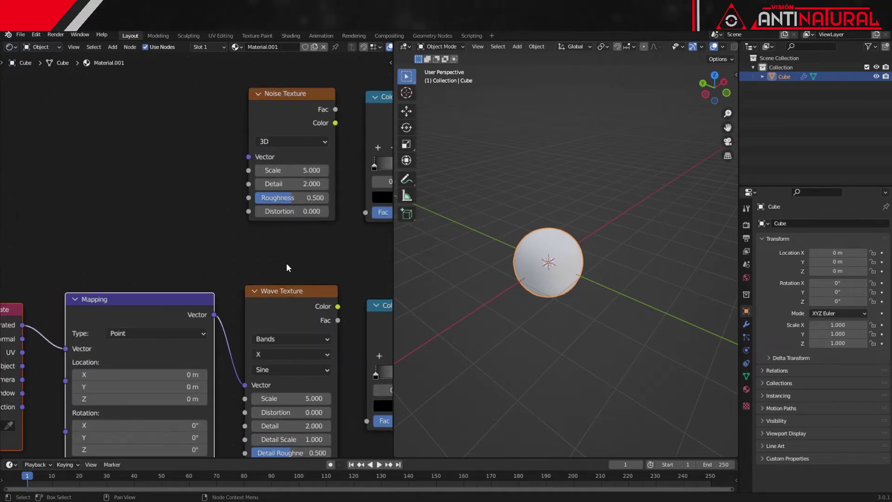
pyautogui.moveTo(286, 263); pyautogui.dragTo(240, 309, button='middle')
pyautogui.scroll(2, 243, 308)
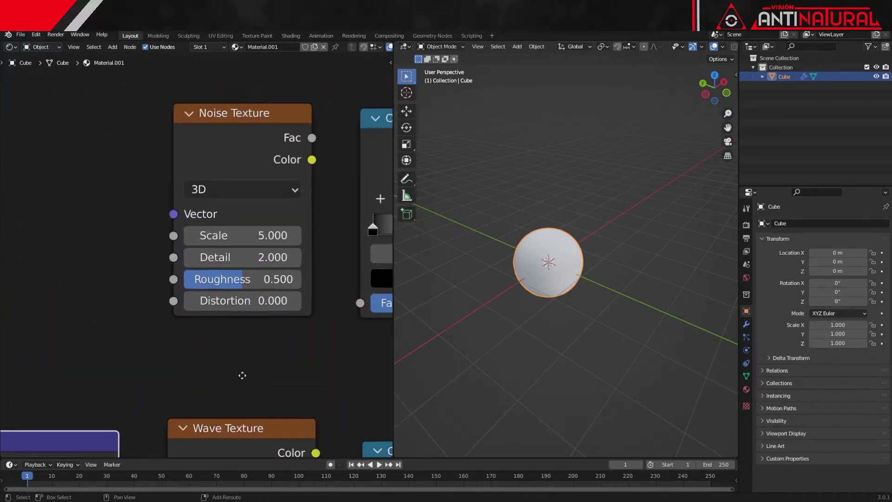
pyautogui.click(254, 274)
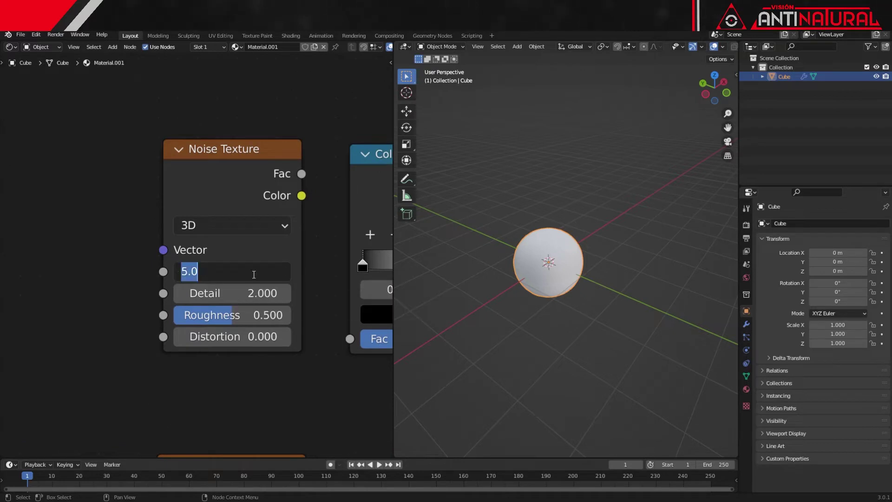
pyautogui.write('11')
pyautogui.press('Tab')
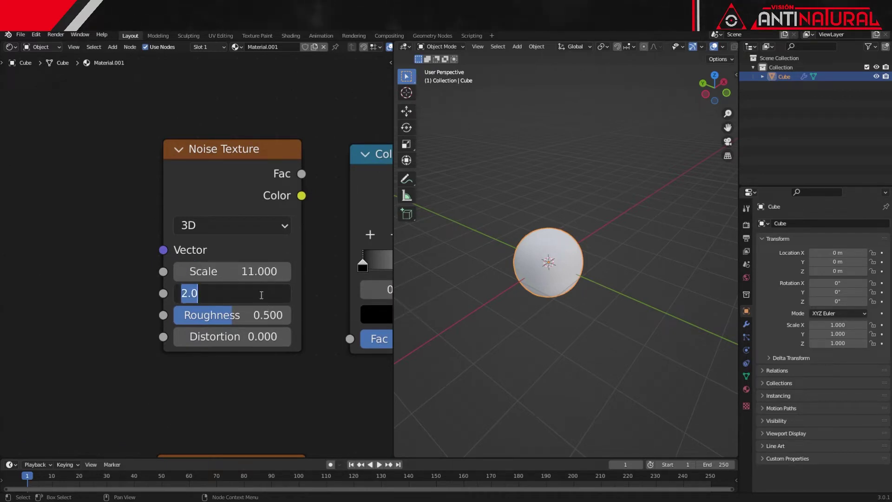
pyautogui.write('9')
pyautogui.press('Return')
# Step: Set the Noise Texture Roughness to 0.7
pyautogui.click(261, 318)
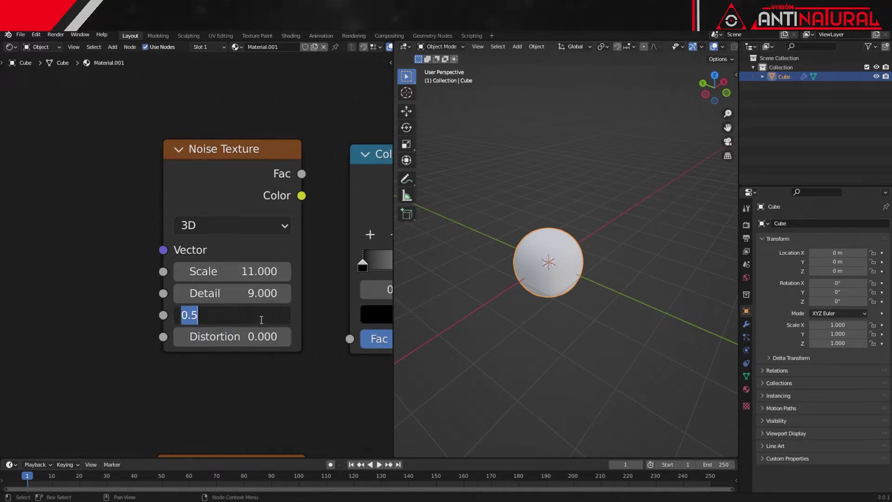
pyautogui.write('0')
pyautogui.press('Return')
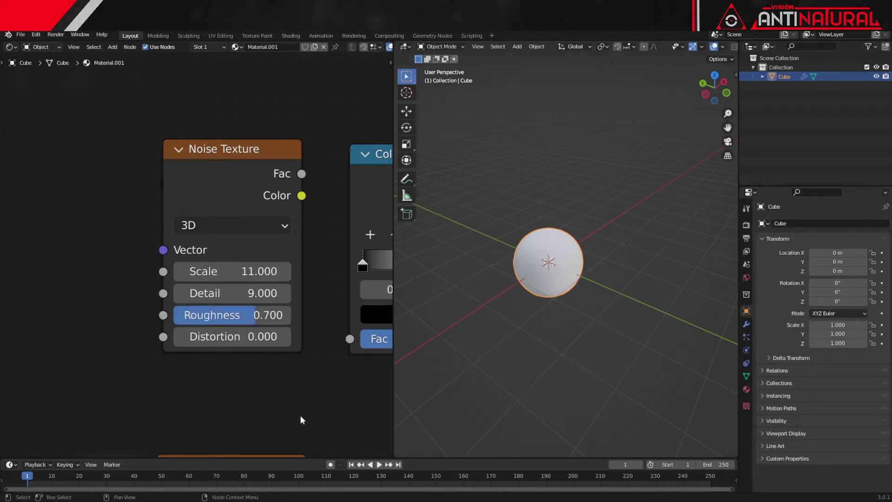
pyautogui.moveTo(300, 421)
pyautogui.mouseDown(button='middle')
pyautogui.moveTo(263, 173)
pyautogui.moveTo(268, 93)
pyautogui.mouseUp(button='middle')
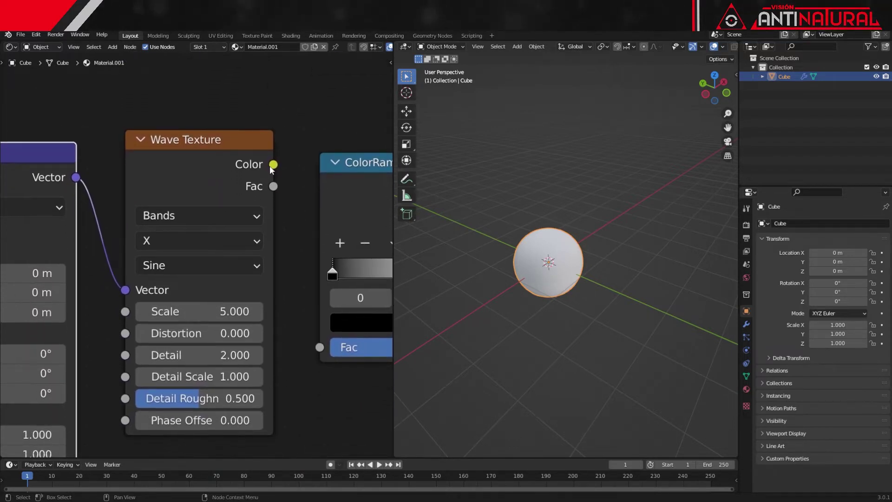
# Step: Enter Wave Texture Scale 3, Distortion 24, Detail 3.5 and Detail Roughness 1.0
pyautogui.click(228, 311)
pyautogui.press('Return')
pyautogui.click(234, 335)
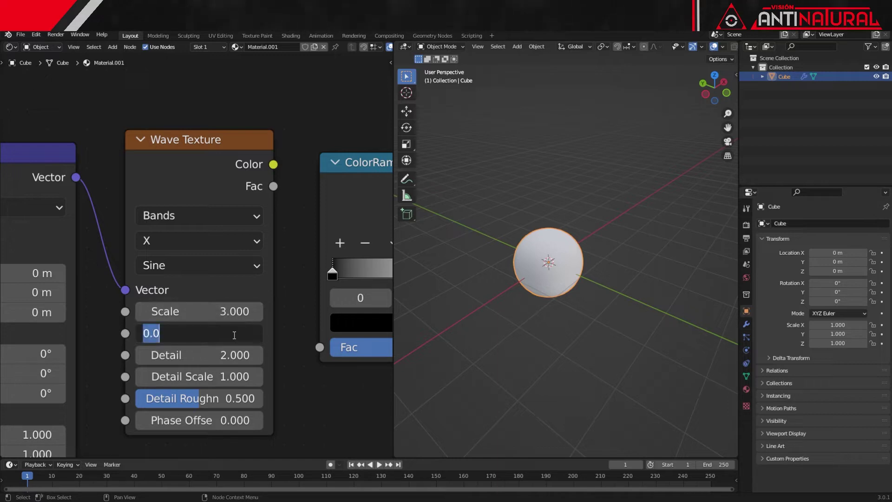
pyautogui.write('24')
pyautogui.press('Return')
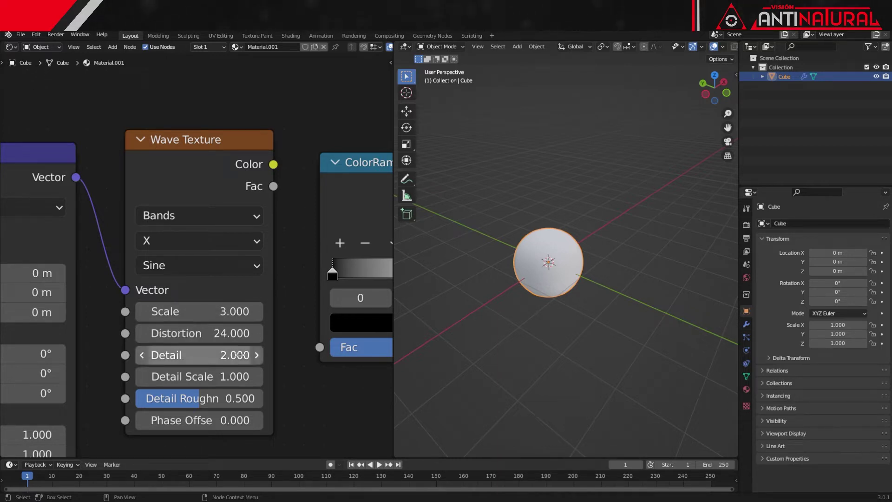
pyautogui.click(228, 356)
pyautogui.write('3.5')
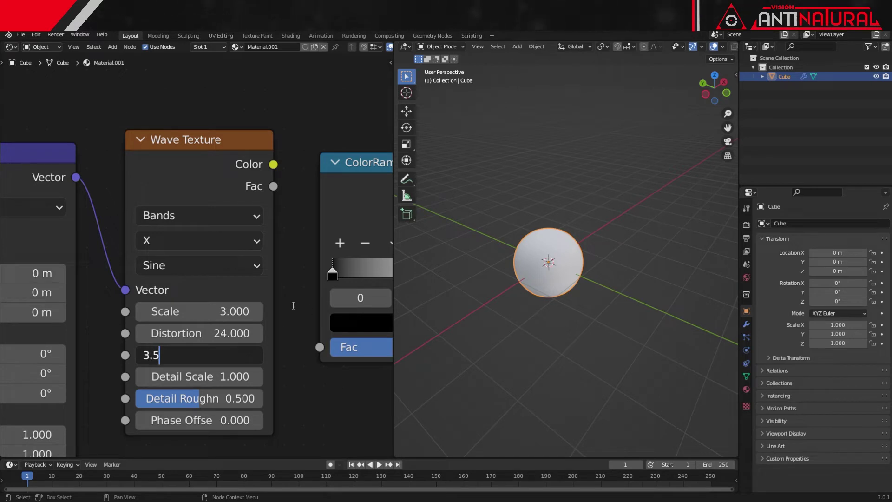
pyautogui.press('Return')
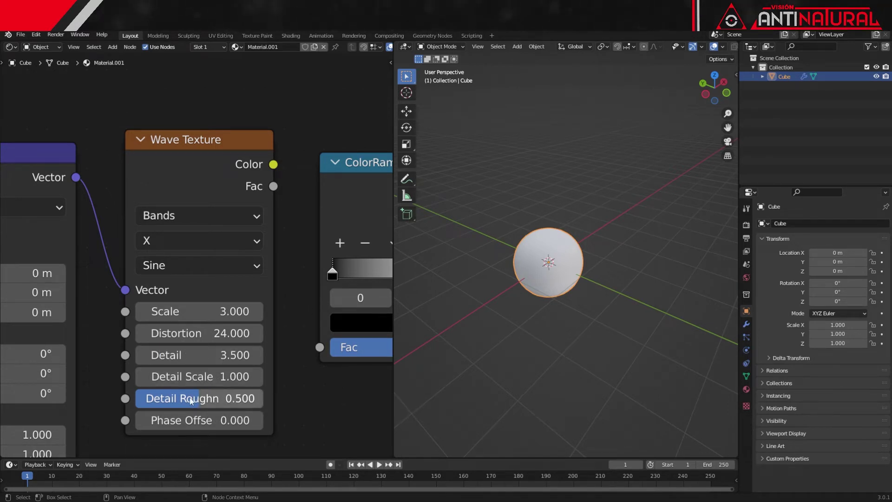
pyautogui.doubleClick(231, 401)
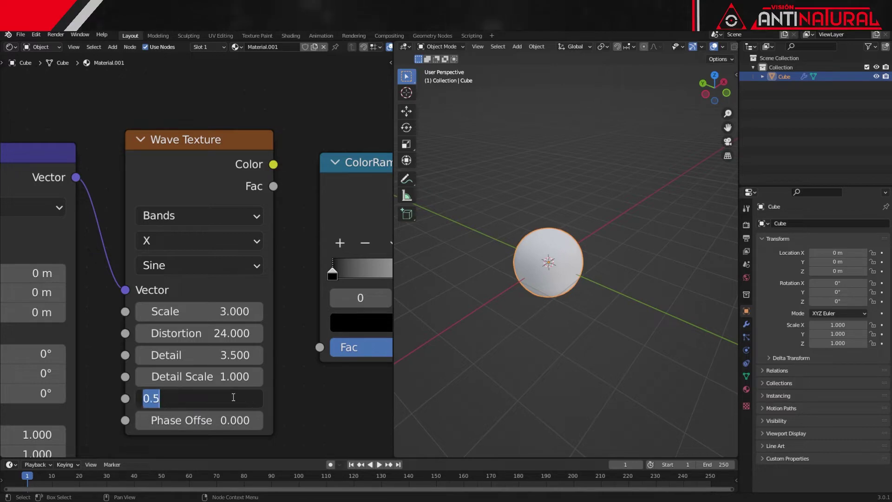
pyautogui.write('1')
pyautogui.press('Return')
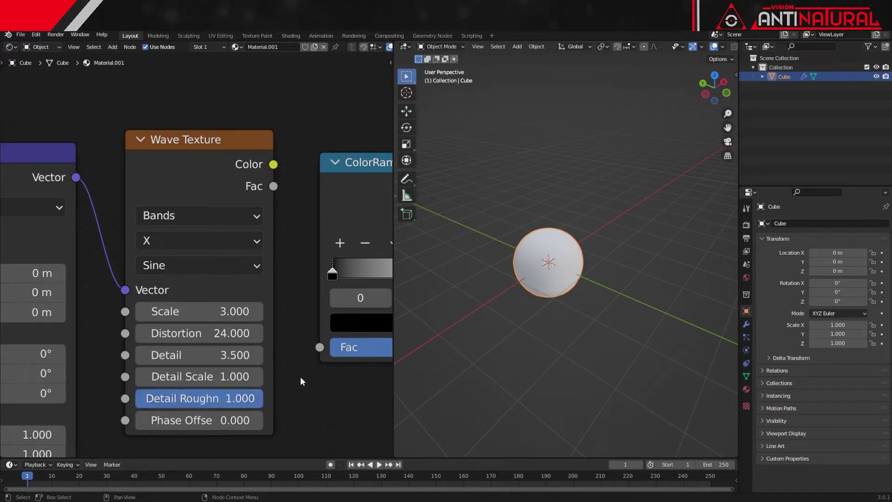
# Step: Connect the Mapping Vector output to the Noise Texture Vector input
pyautogui.scroll(-2, 297, 199)
pyautogui.scroll(-3, 297, 199)
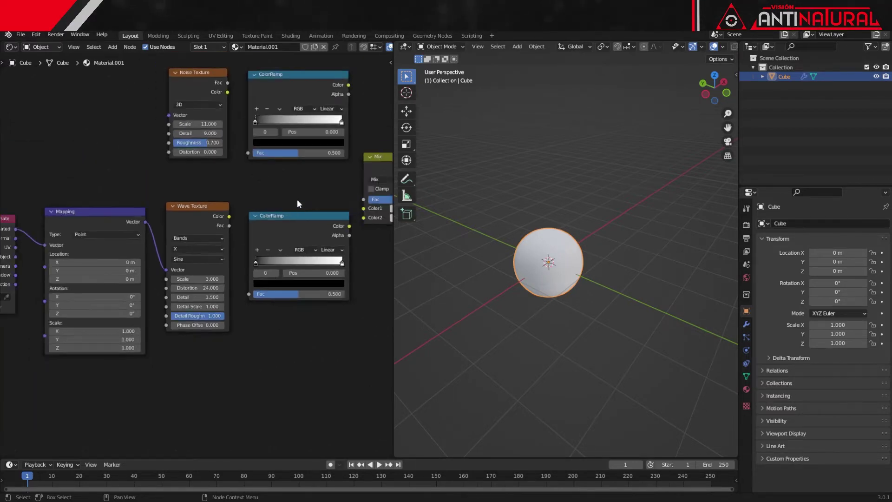
pyautogui.scroll(-2, 297, 199)
pyautogui.moveTo(220, 316); pyautogui.dragTo(245, 335, button='middle')
pyautogui.scroll(2, 244, 335)
pyautogui.scroll(2, 240, 340)
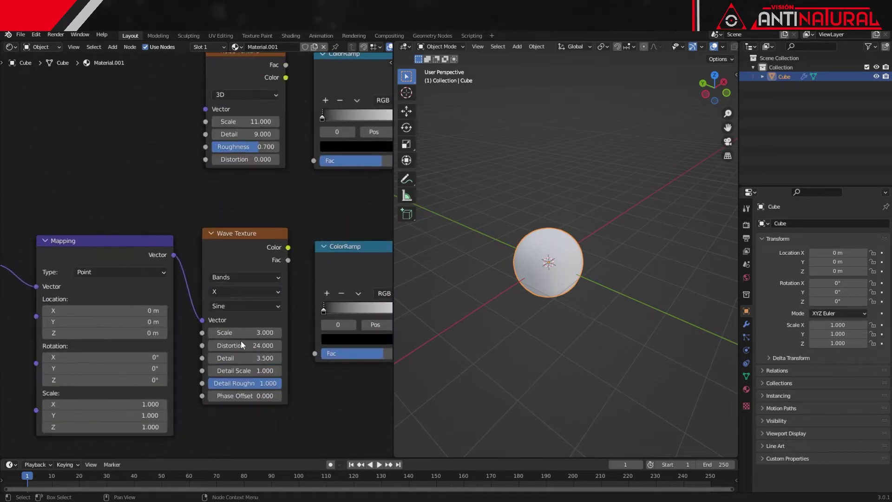
pyautogui.moveTo(174, 254); pyautogui.dragTo(204, 111)
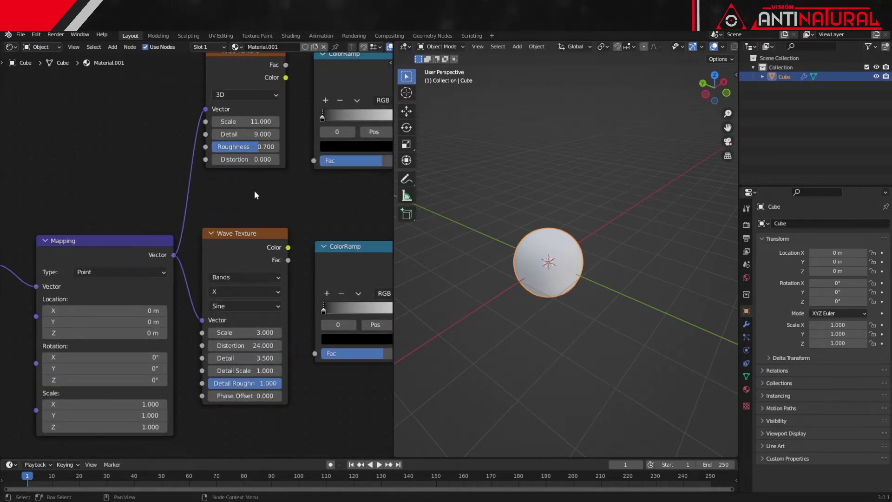
# Step: Feed the Noise and Wave Texture Colors into their ColorRamps' Fac inputs
pyautogui.scroll(-3, 255, 191)
pyautogui.scroll(3, 257, 192)
pyautogui.moveTo(214, 179); pyautogui.dragTo(171, 235, button='middle')
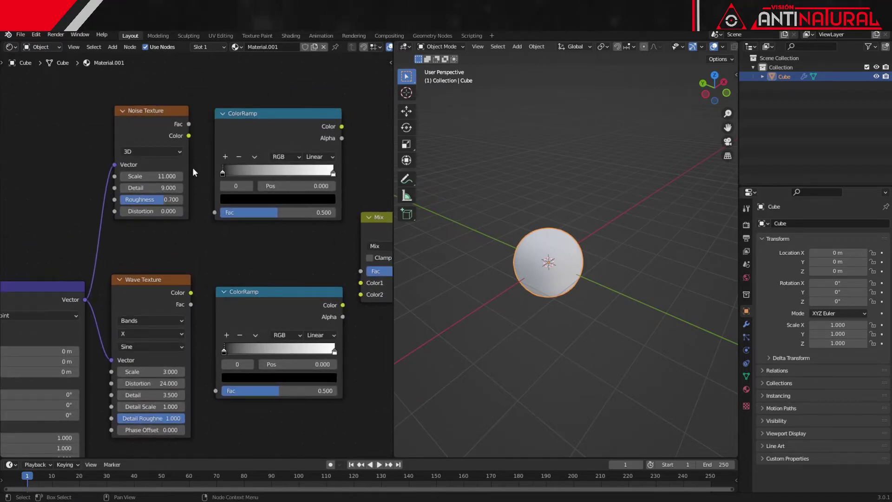
pyautogui.moveTo(189, 136); pyautogui.dragTo(215, 213)
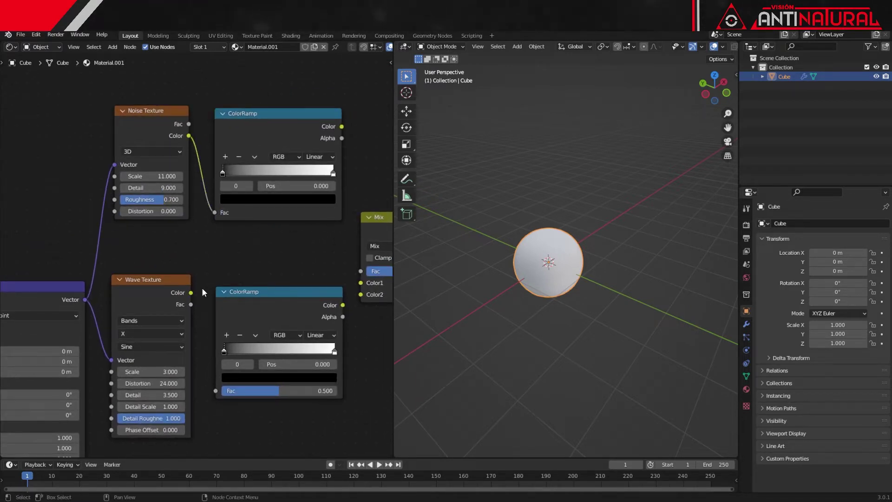
pyautogui.moveTo(188, 294); pyautogui.dragTo(216, 390)
# Step: Connect the top and lower ColorRamp colours to Mix Color1 and Color2
pyautogui.moveTo(350, 162); pyautogui.dragTo(213, 165, button='middle')
pyautogui.moveTo(251, 220); pyautogui.dragTo(285, 222)
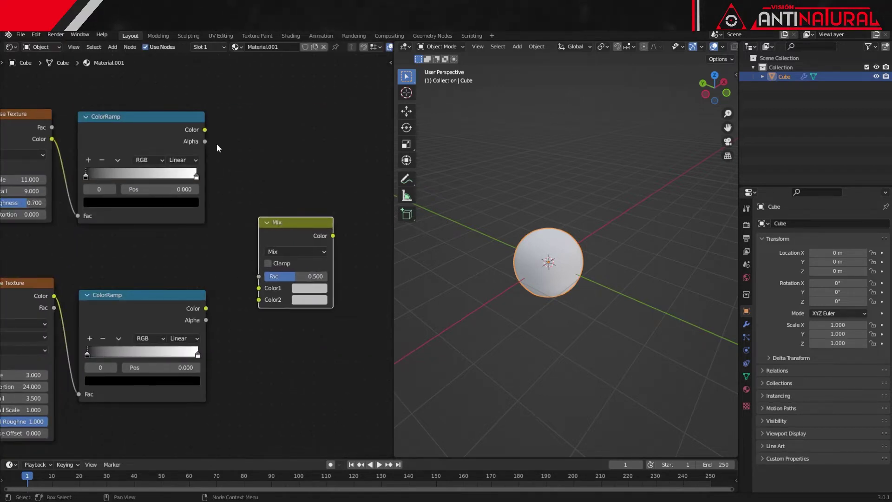
pyautogui.moveTo(205, 129); pyautogui.dragTo(258, 289)
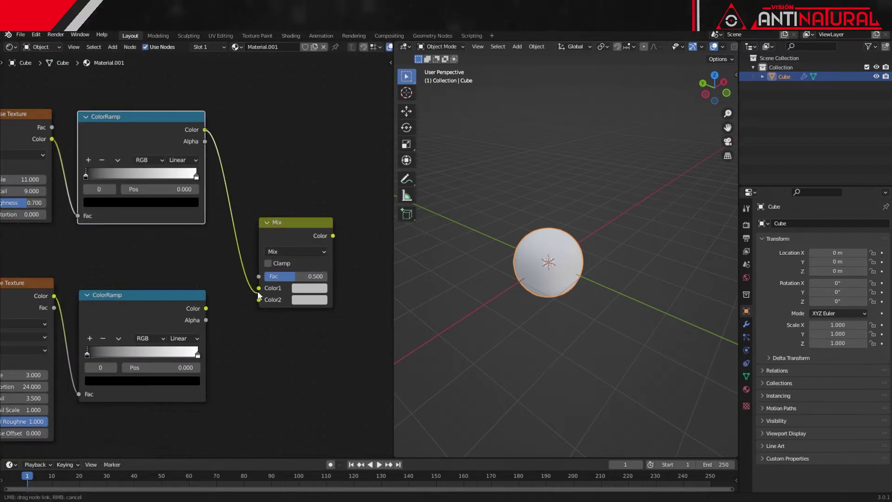
pyautogui.moveTo(206, 309); pyautogui.dragTo(266, 300)
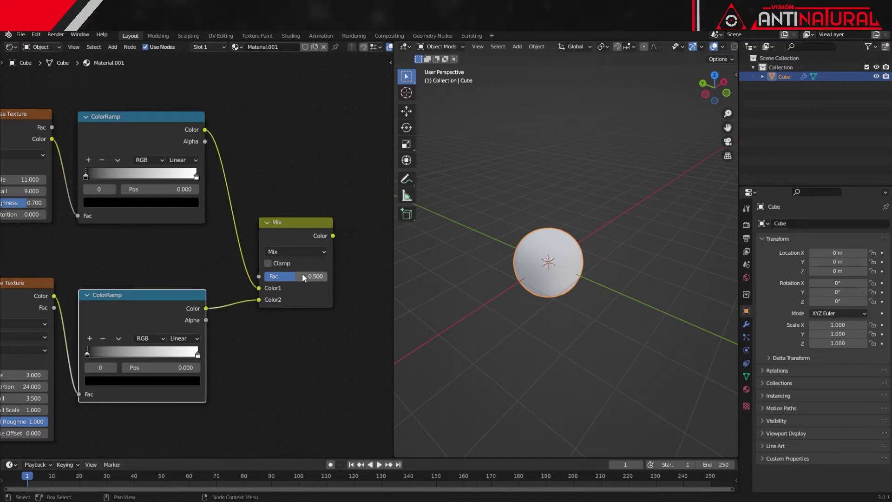
pyautogui.click(303, 251)
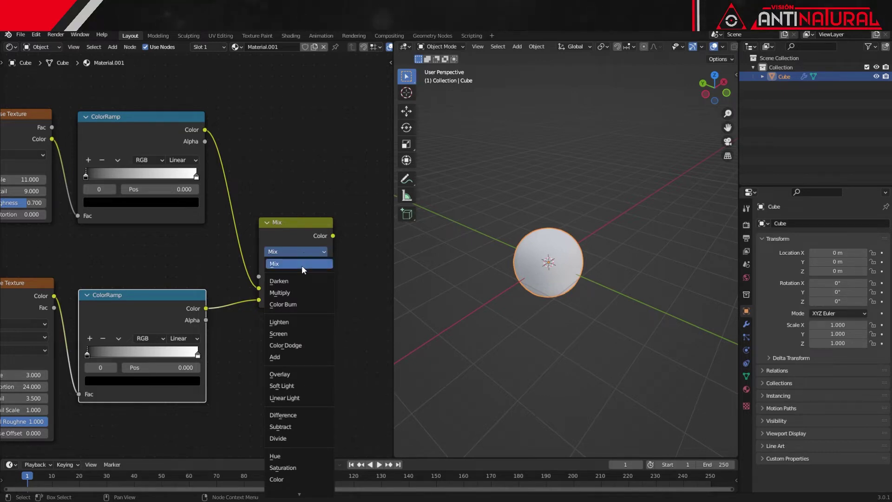
# Step: Set the Mix node to Multiply and plug its result into Principled BSDF Base Color
pyautogui.click(294, 292)
pyautogui.scroll(-1, 318, 350)
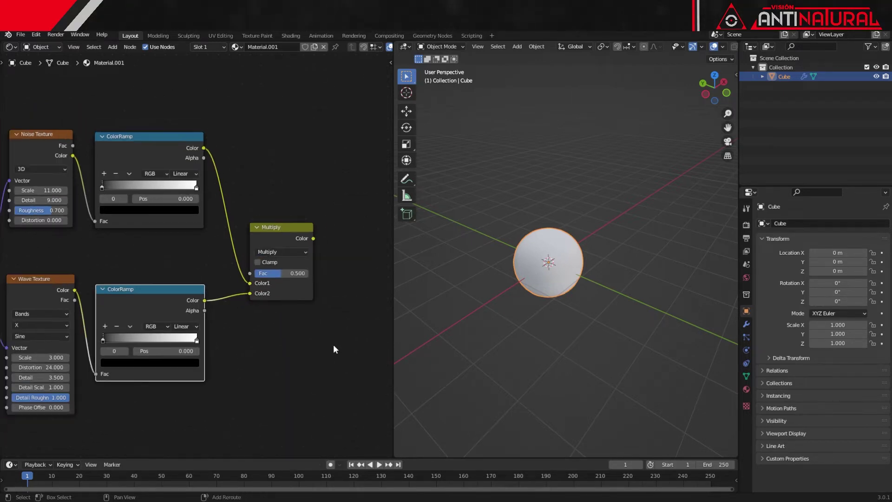
pyautogui.moveTo(333, 350); pyautogui.dragTo(167, 371, button='middle')
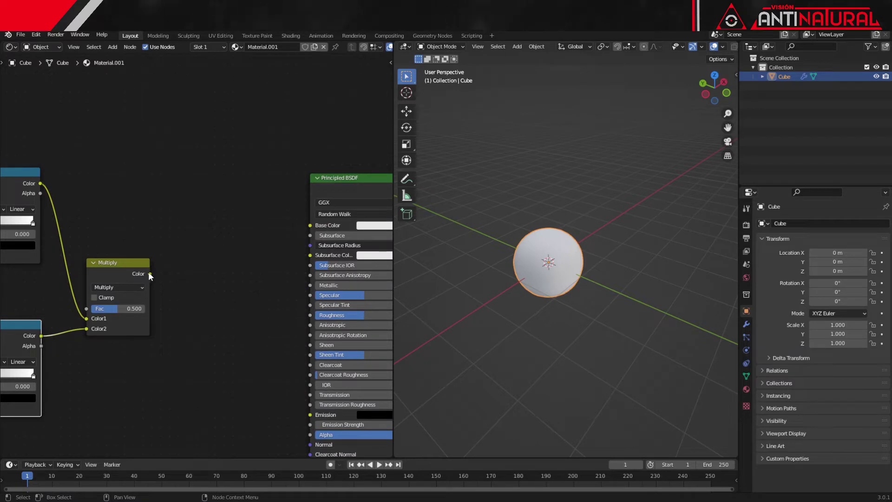
pyautogui.moveTo(150, 274); pyautogui.dragTo(308, 225)
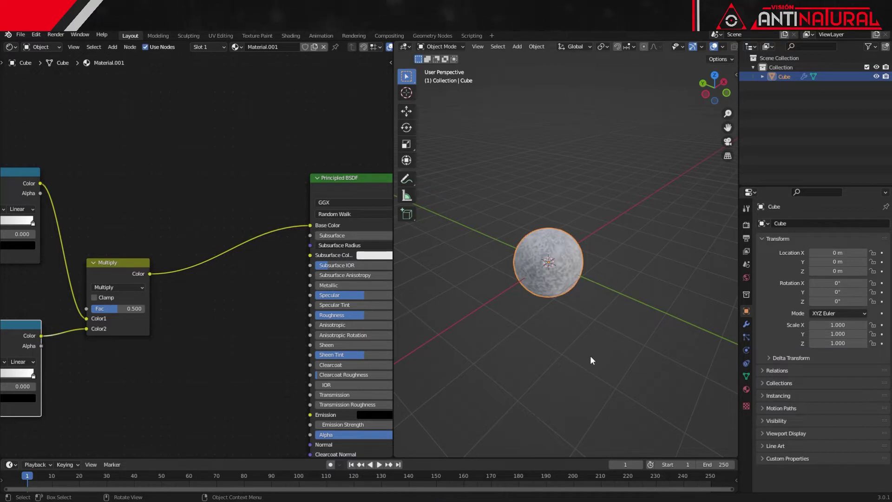
pyautogui.scroll(3, 591, 360)
pyautogui.moveTo(568, 358); pyautogui.dragTo(542, 336, button='middle')
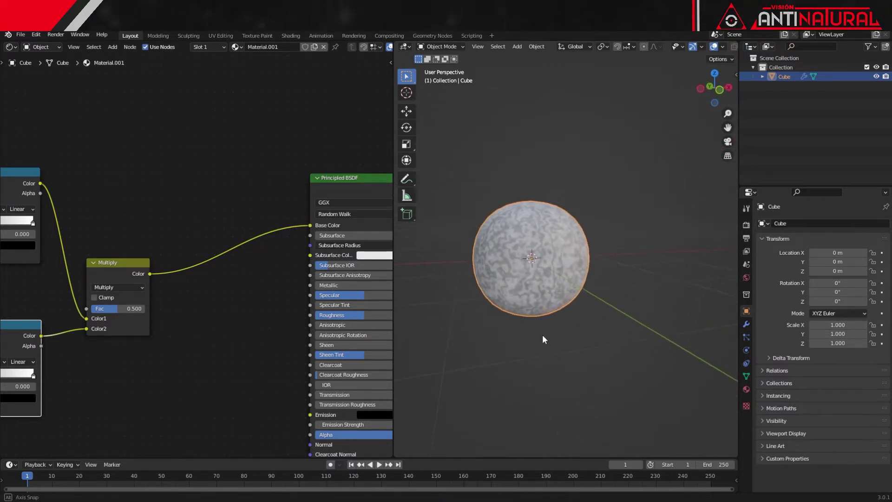
pyautogui.moveTo(22, 191)
pyautogui.mouseDown(button='middle')
pyautogui.moveTo(114, 211)
pyautogui.moveTo(170, 150)
pyautogui.mouseUp(button='middle')
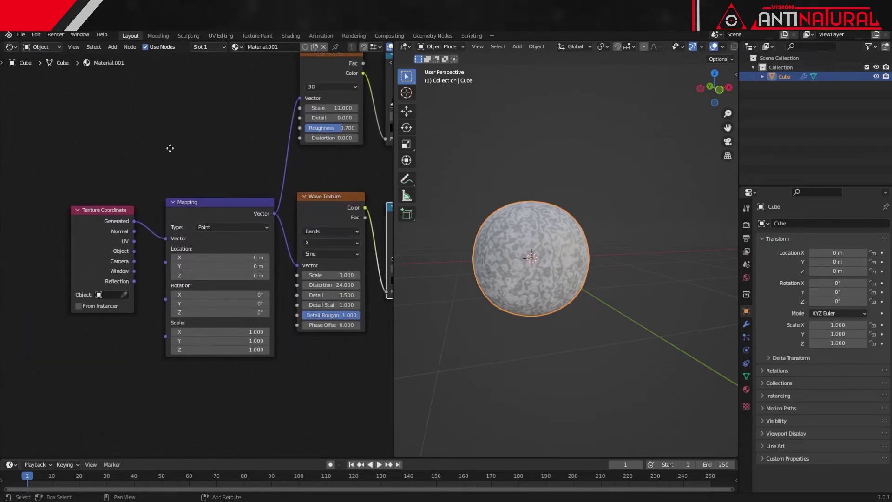
# Step: Enter Mapping Scale values X 2.5, Y 0.5 and Z 0.5
pyautogui.scroll(1, 204, 322)
pyautogui.scroll(1, 204, 323)
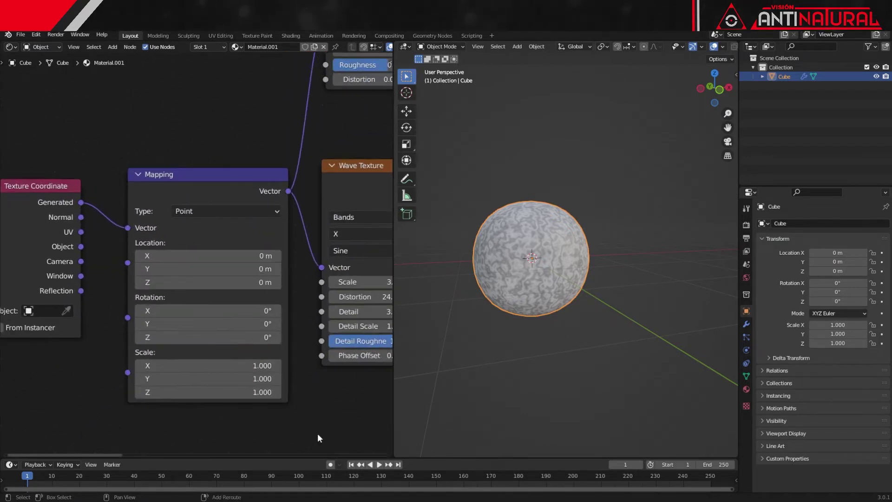
pyautogui.moveTo(319, 434); pyautogui.dragTo(289, 339, button='middle')
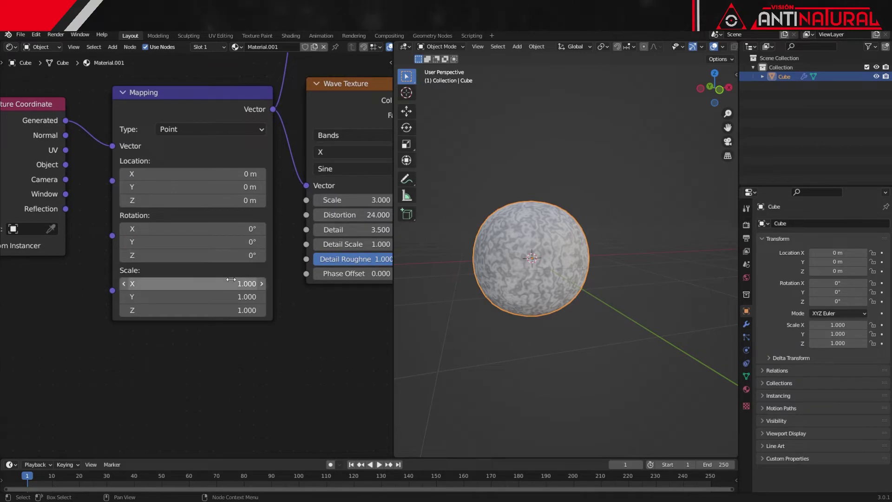
pyautogui.click(249, 285)
pyautogui.write('2.')
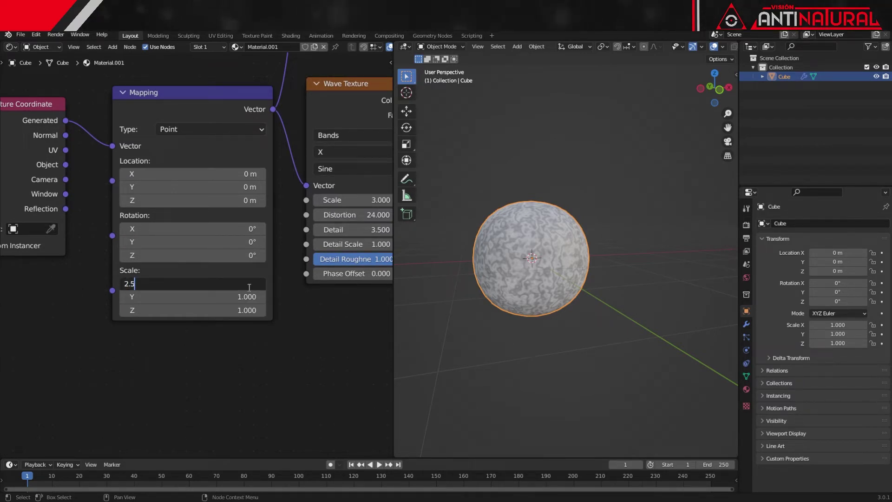
pyautogui.write('5')
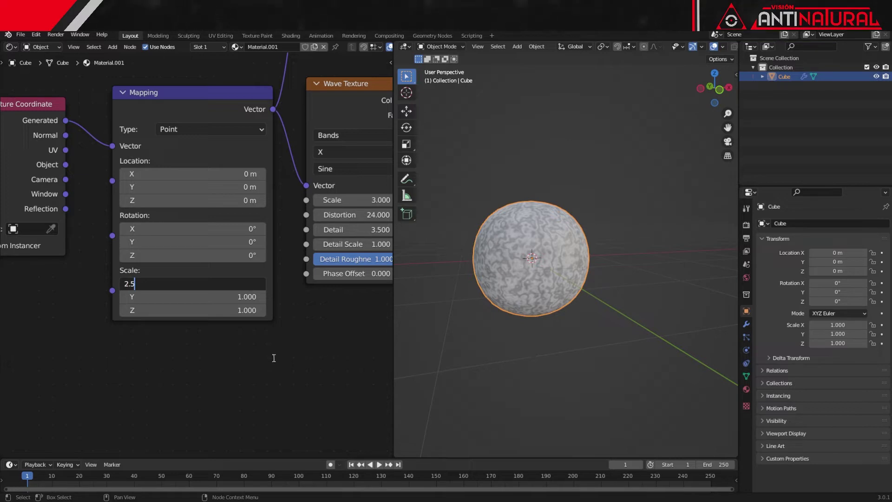
pyautogui.press('Return')
pyautogui.click(248, 297)
pyautogui.write('0.5')
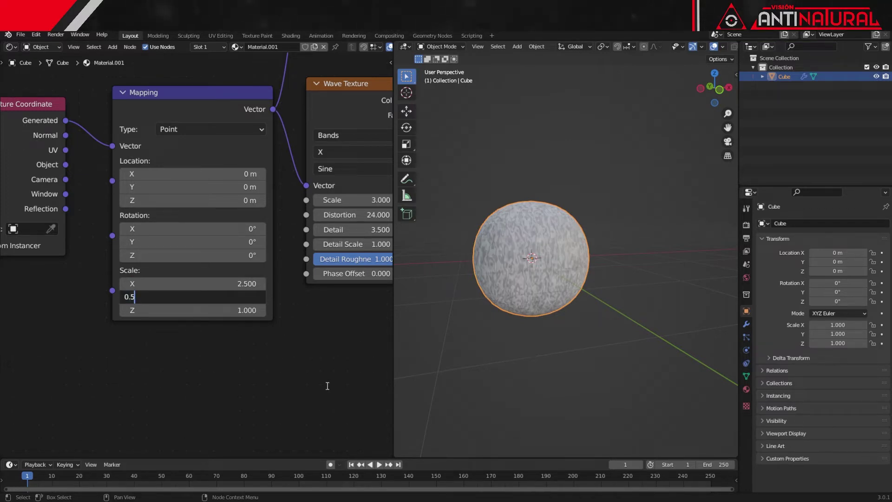
pyautogui.press('Return')
pyautogui.click(255, 314)
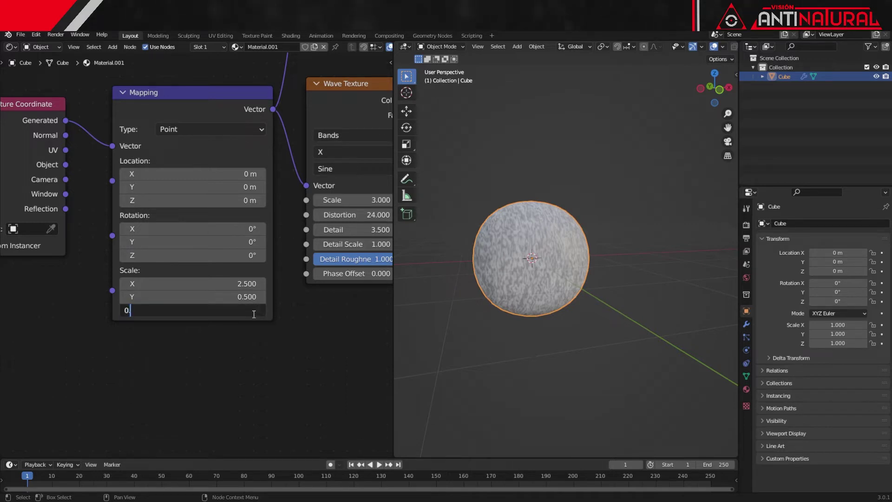
pyautogui.write('.500')
pyautogui.press('Return')
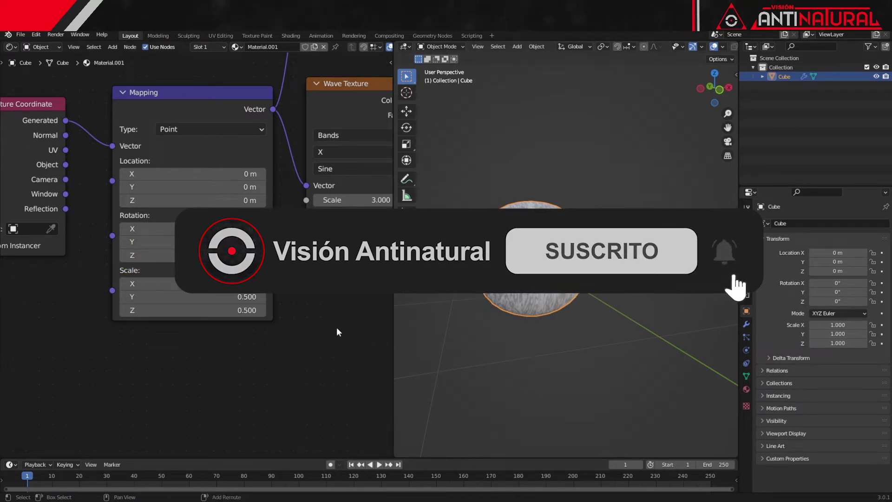
pyautogui.moveTo(312, 329); pyautogui.dragTo(145, 375, button='middle')
pyautogui.scroll(2, 520, 345)
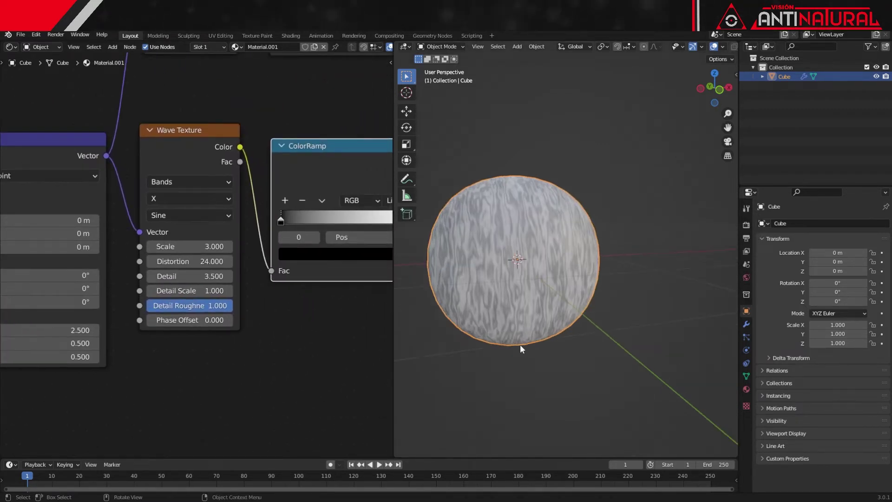
pyautogui.moveTo(525, 345); pyautogui.dragTo(509, 342, button='middle')
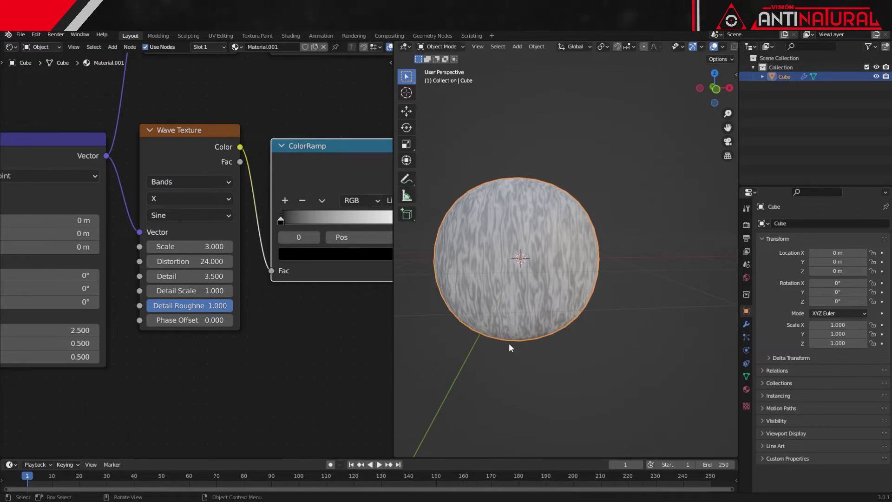
pyautogui.moveTo(109, 397); pyautogui.dragTo(358, 405, button='middle')
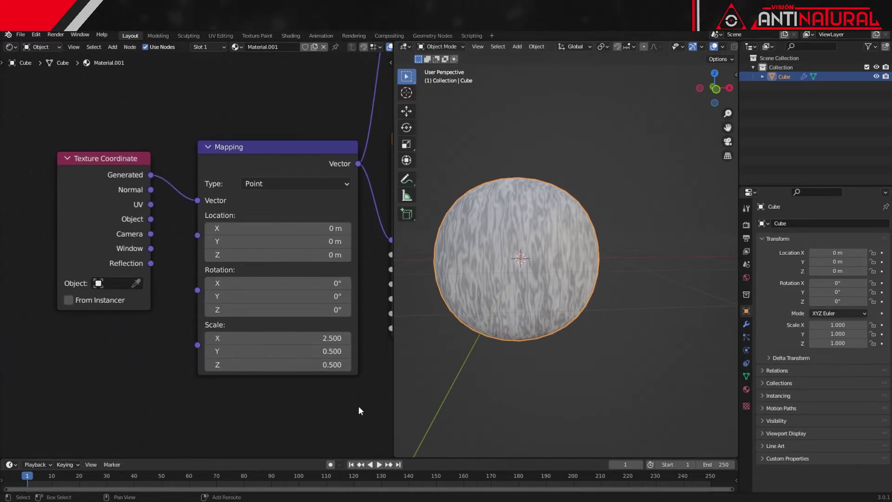
pyautogui.scroll(1, 316, 411)
pyautogui.scroll(1, 316, 411)
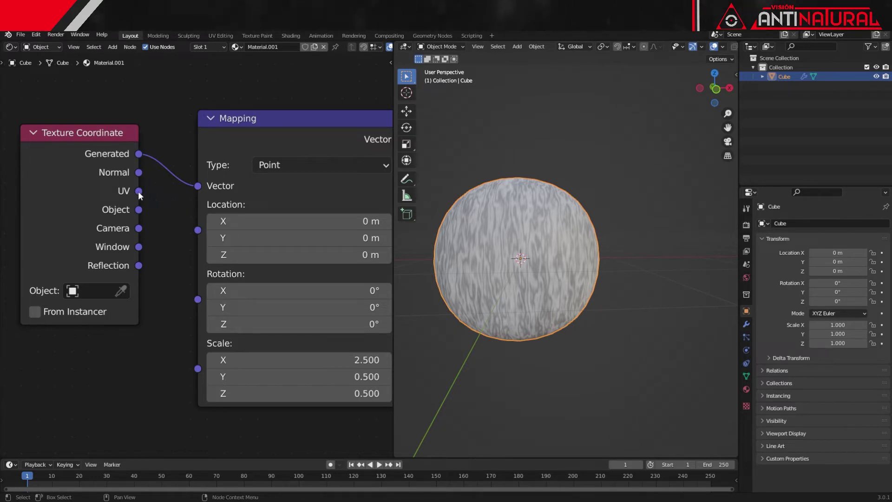
pyautogui.moveTo(138, 191); pyautogui.dragTo(198, 186)
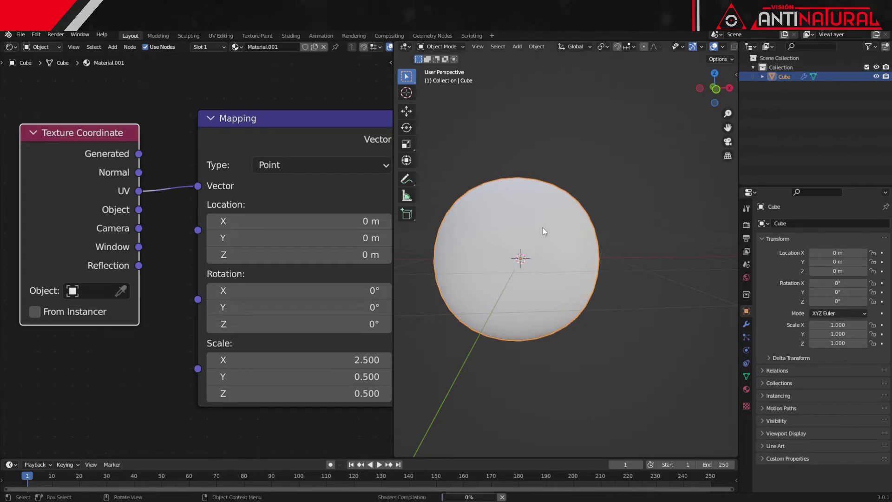
pyautogui.moveTo(539, 246); pyautogui.dragTo(508, 272, button='middle')
pyautogui.scroll(1, 508, 272)
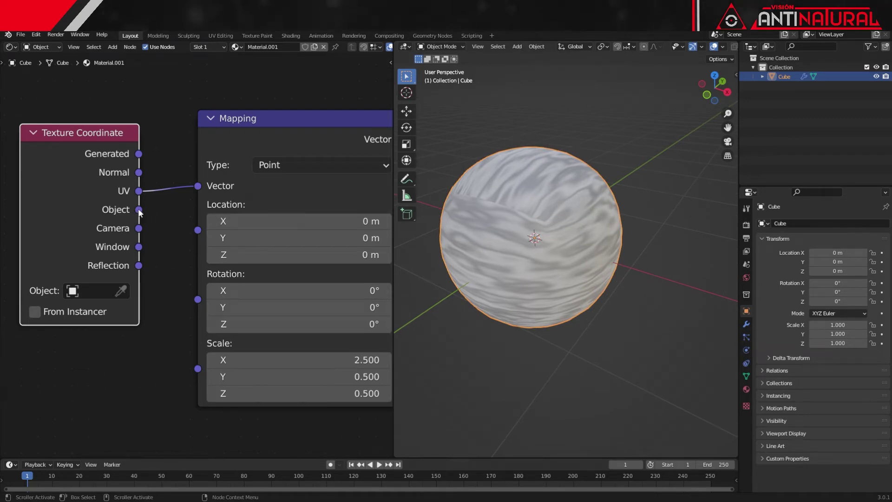
pyautogui.moveTo(139, 209); pyautogui.dragTo(198, 186)
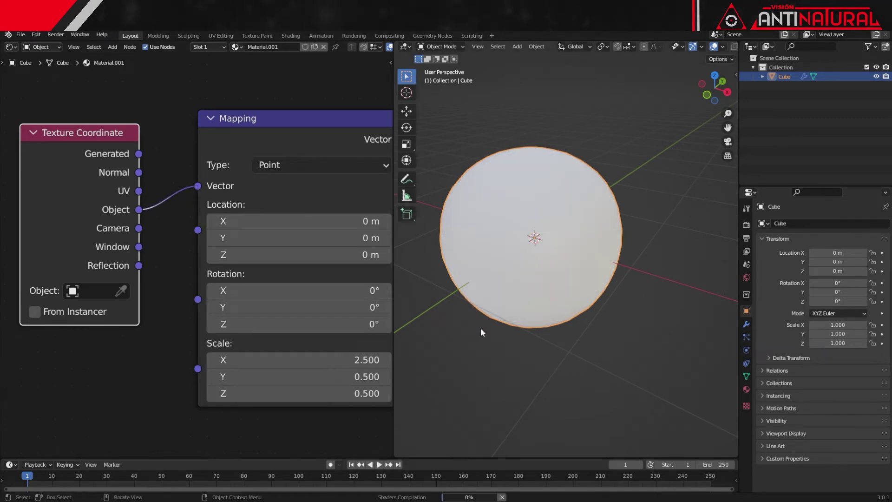
pyautogui.moveTo(524, 332); pyautogui.dragTo(571, 315, button='middle')
pyautogui.keyDown('shift'); pyautogui.moveTo(508, 324); pyautogui.dragTo(575, 309, button='middle'); pyautogui.keyUp('shift')
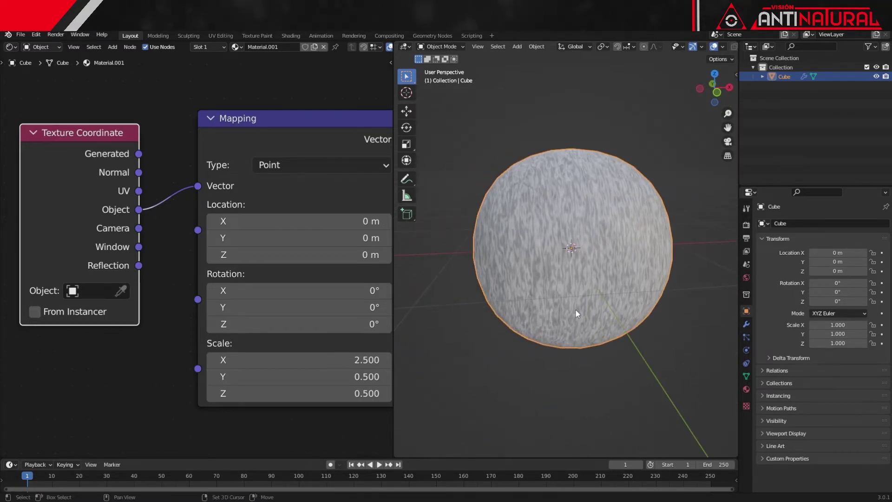
pyautogui.scroll(2, 591, 333)
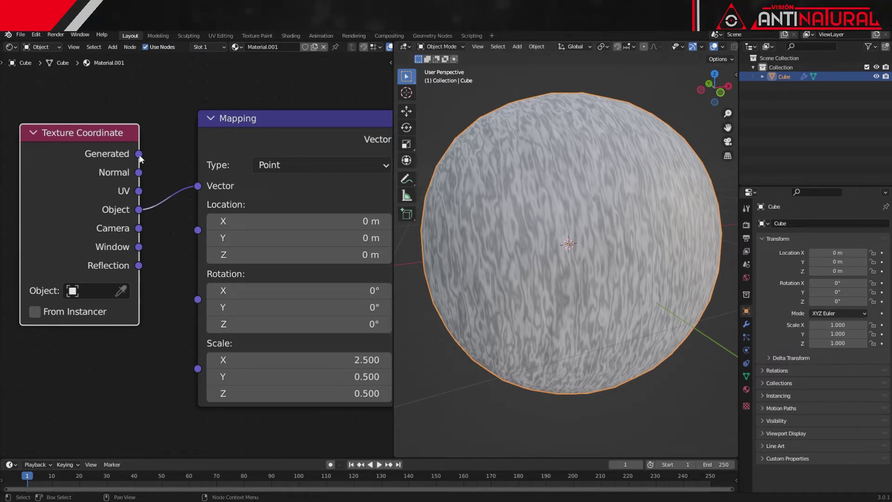
pyautogui.moveTo(138, 154); pyautogui.dragTo(198, 185)
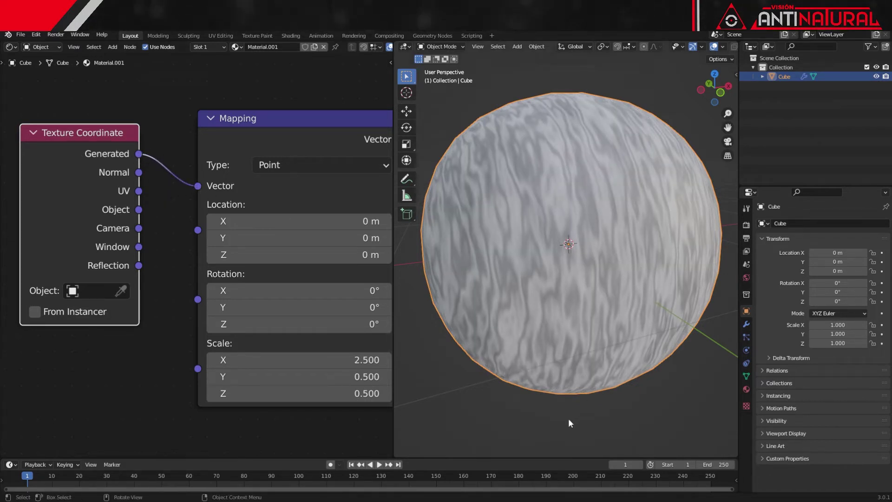
pyautogui.moveTo(312, 441); pyautogui.dragTo(312, 435, button='middle')
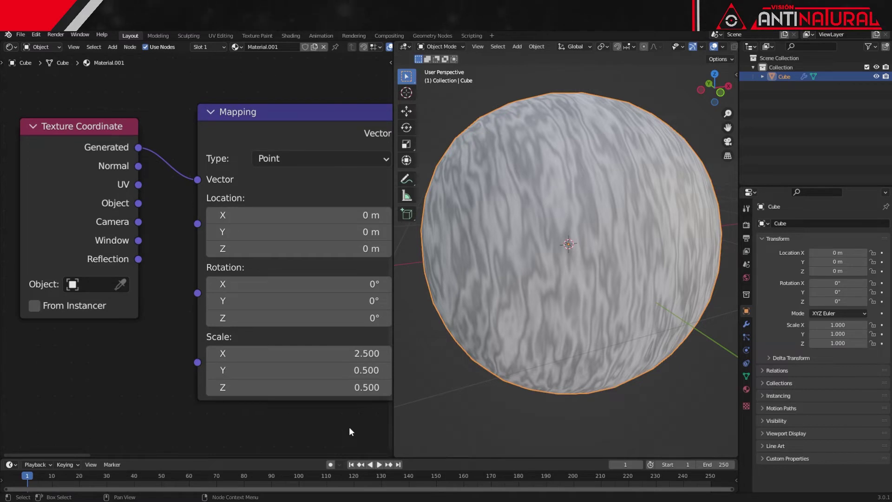
pyautogui.moveTo(358, 420); pyautogui.dragTo(16, 450, button='middle')
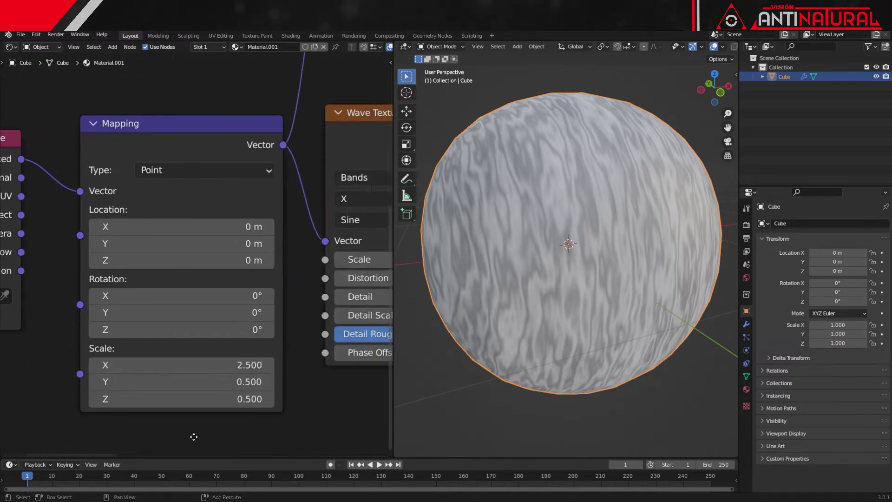
# Step: Set the noise ColorRamp's black stop to 0.3 and its white stop to 0.9
pyautogui.scroll(-2, 15, 449)
pyautogui.moveTo(16, 449)
pyautogui.mouseDown(button='middle')
pyautogui.moveTo(281, 208)
pyautogui.moveTo(269, 321)
pyautogui.mouseUp(button='middle')
pyautogui.scroll(1, 268, 324)
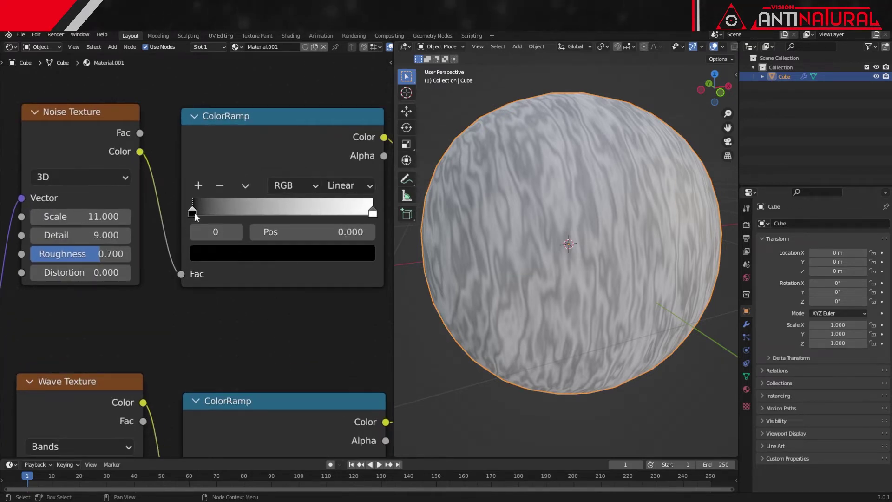
pyautogui.click(353, 230)
pyautogui.write('0.3')
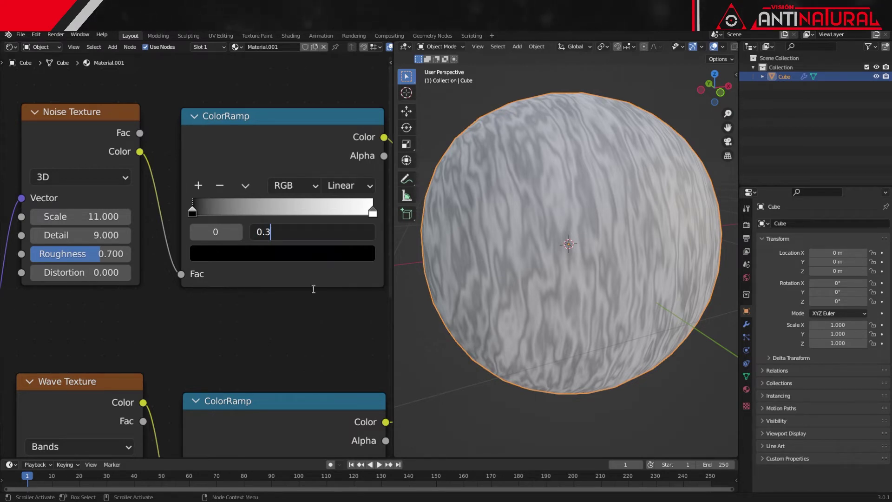
pyautogui.press('Return')
pyautogui.click(372, 213)
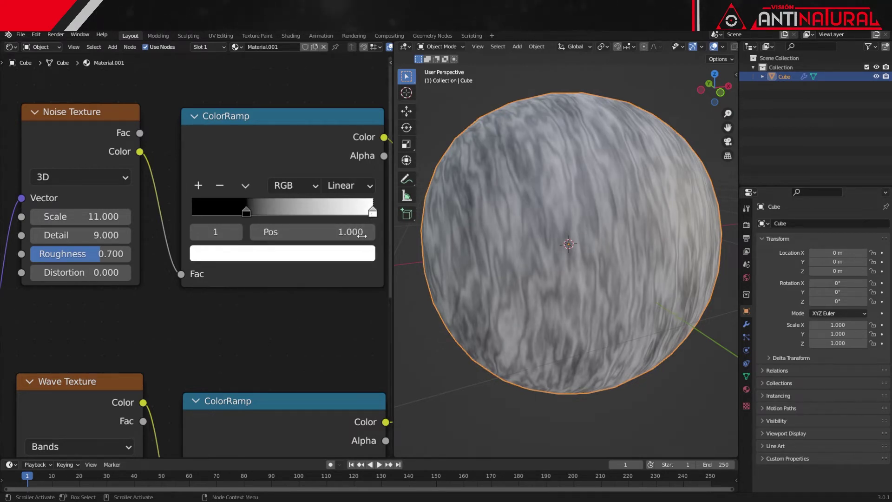
pyautogui.click(356, 232)
pyautogui.write('0.9')
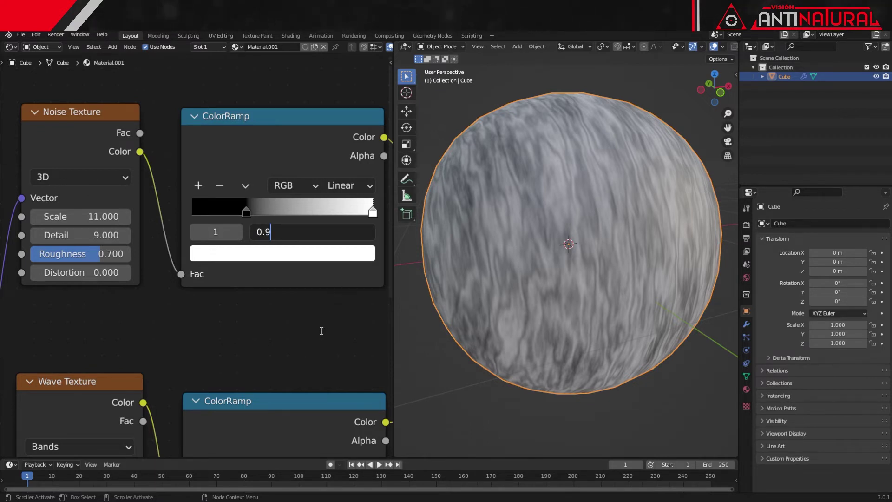
pyautogui.press('Return')
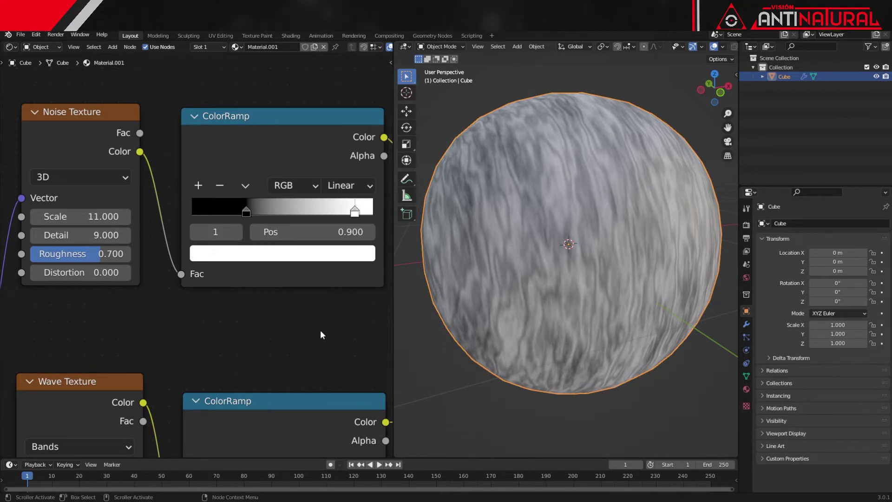
# Step: Move the wave ColorRamp's black stop to position 0.2
pyautogui.moveTo(303, 352)
pyautogui.mouseDown(button='middle')
pyautogui.moveTo(288, 268)
pyautogui.moveTo(295, 156)
pyautogui.mouseUp(button='middle')
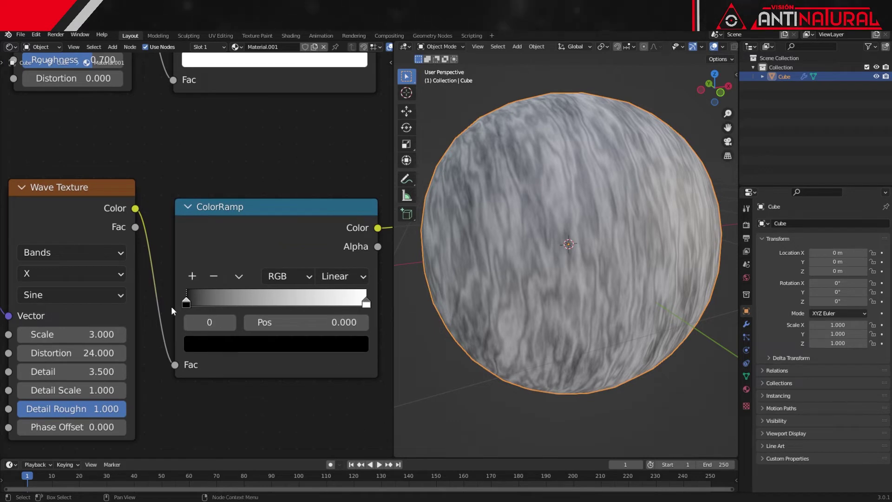
pyautogui.click(341, 322)
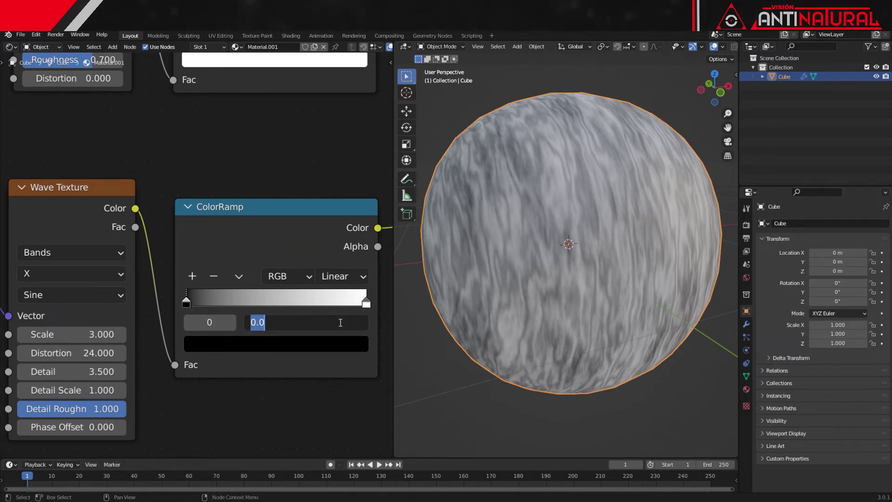
pyautogui.write('0.2')
pyautogui.press('Return')
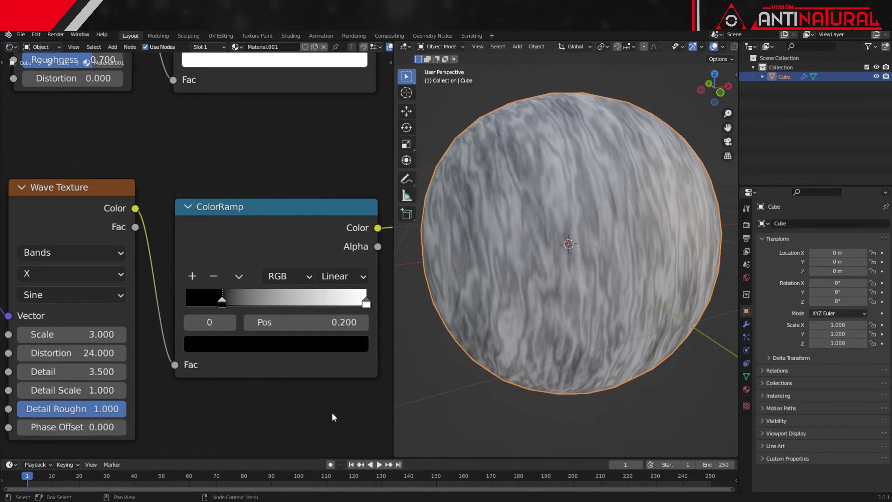
pyautogui.click(366, 302)
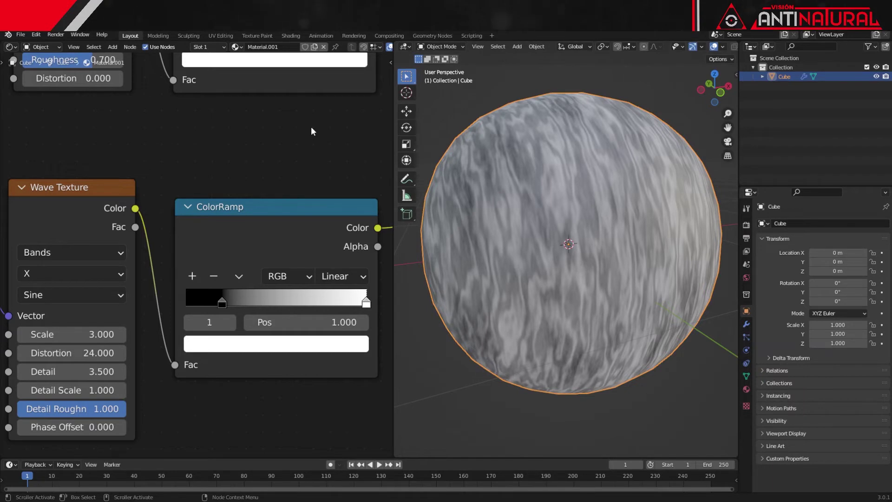
pyautogui.moveTo(304, 119); pyautogui.dragTo(295, 323, button='middle')
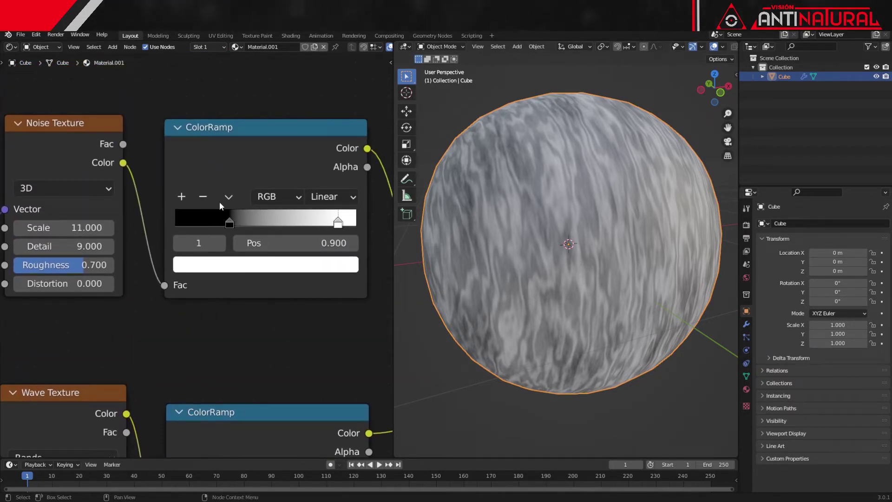
# Step: Colour the noise ramp's black stop a dark reddish brown
pyautogui.click(230, 223)
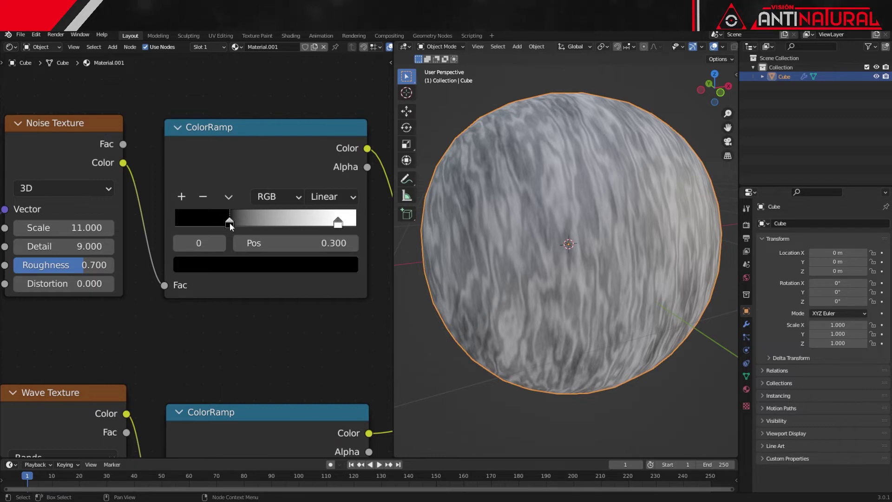
pyautogui.click(235, 268)
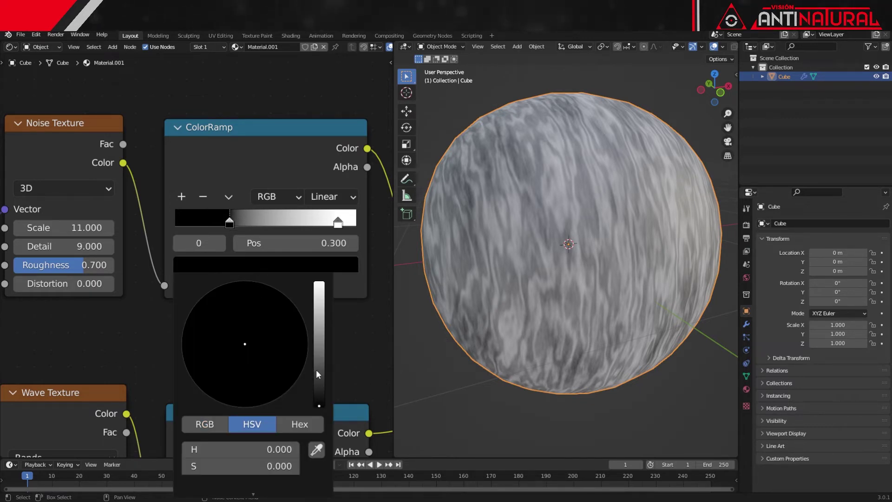
pyautogui.moveTo(317, 374); pyautogui.dragTo(318, 354)
pyautogui.click(237, 374)
pyautogui.moveTo(237, 374); pyautogui.dragTo(233, 379)
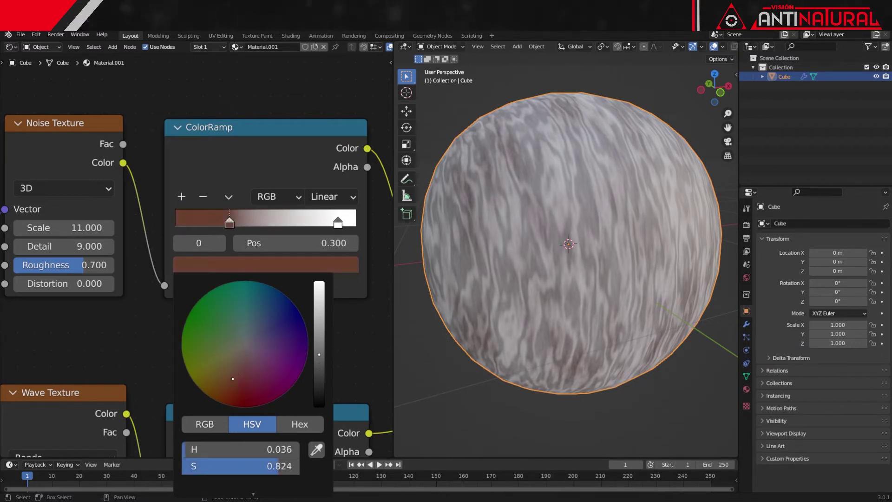
pyautogui.moveTo(319, 358); pyautogui.dragTo(320, 385)
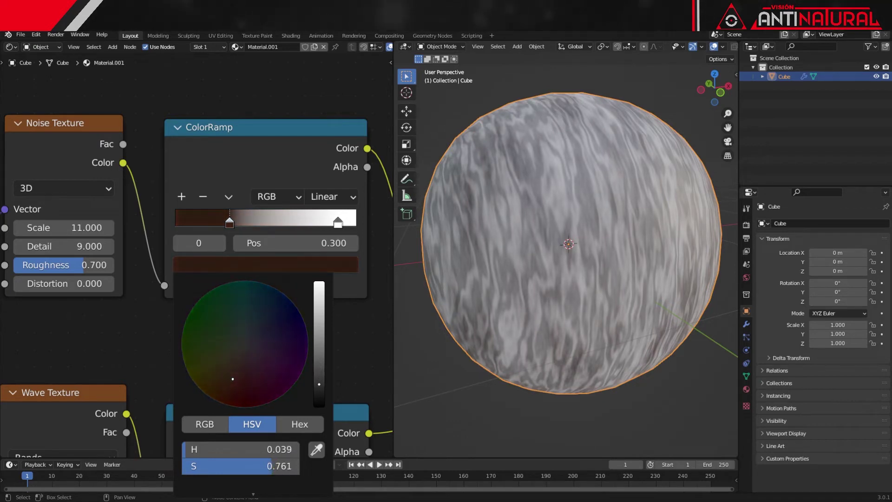
# Step: Colour the noise ramp's white stop a saturated warm orange
pyautogui.click(338, 225)
pyautogui.click(307, 271)
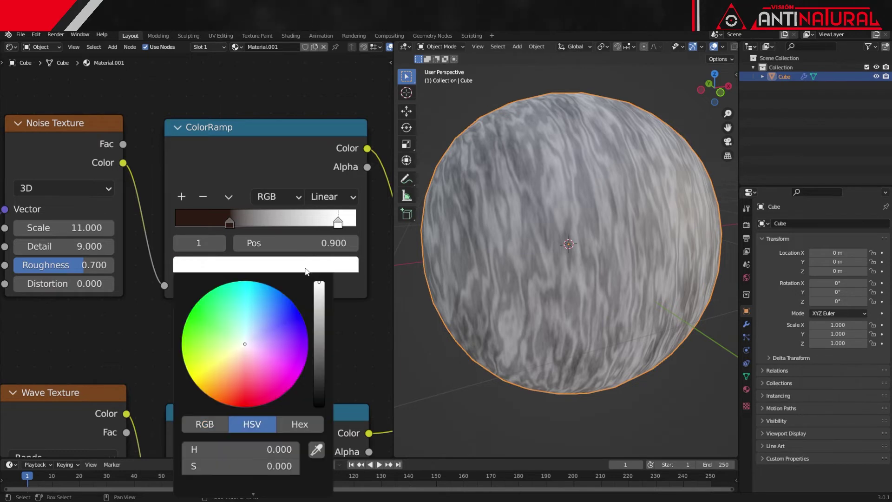
pyautogui.click(234, 369)
pyautogui.moveTo(234, 370); pyautogui.dragTo(228, 376)
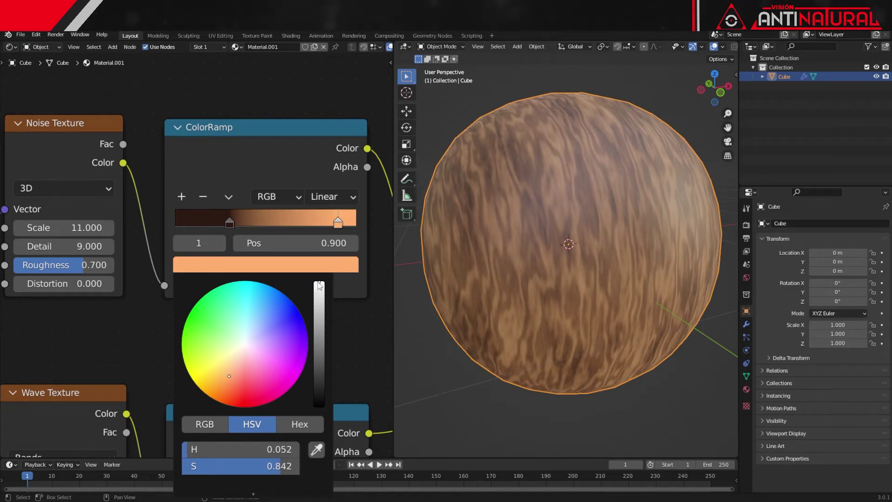
pyautogui.moveTo(319, 282); pyautogui.dragTo(319, 315)
pyautogui.moveTo(227, 378); pyautogui.dragTo(229, 384)
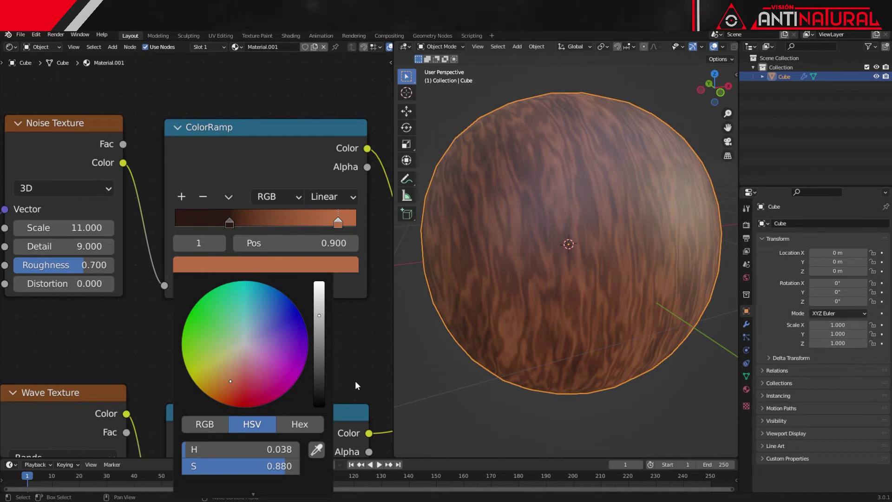
pyautogui.moveTo(314, 373); pyautogui.dragTo(308, 260, button='middle')
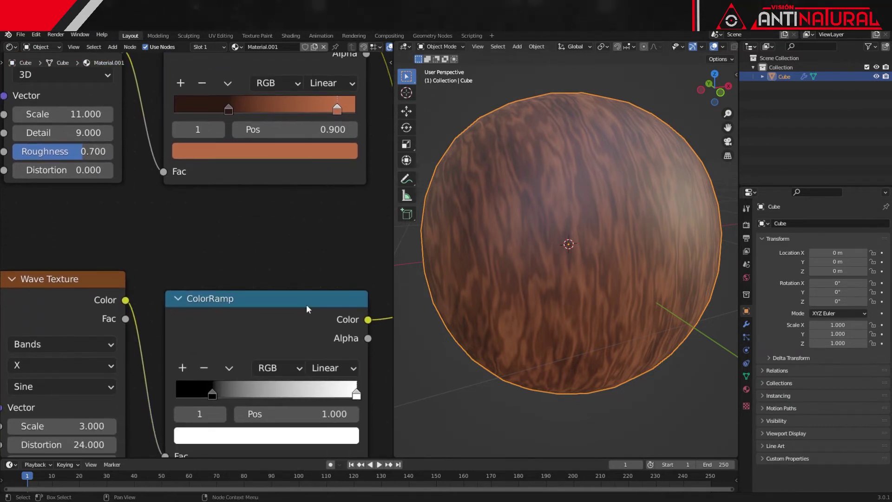
# Step: Copy the noise ramp's dark brown and orange onto the wave ramp's black and white stops
pyautogui.moveTo(299, 268); pyautogui.dragTo(298, 255, button='middle')
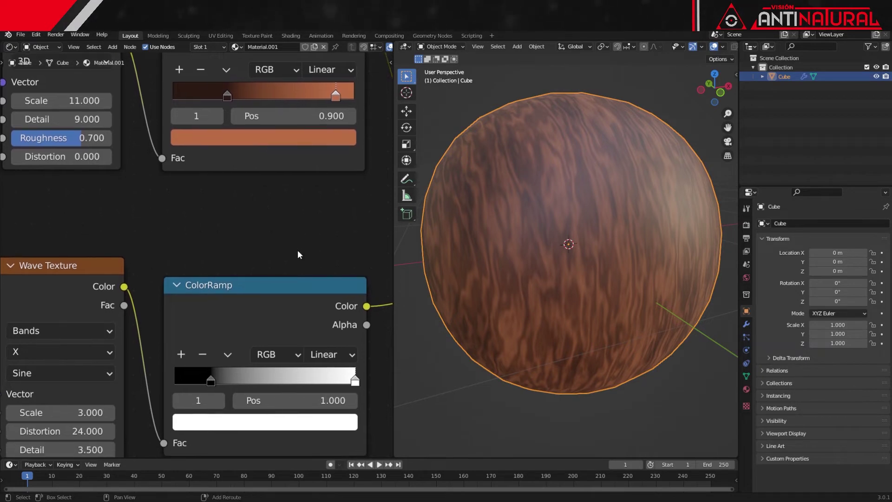
pyautogui.click(210, 381)
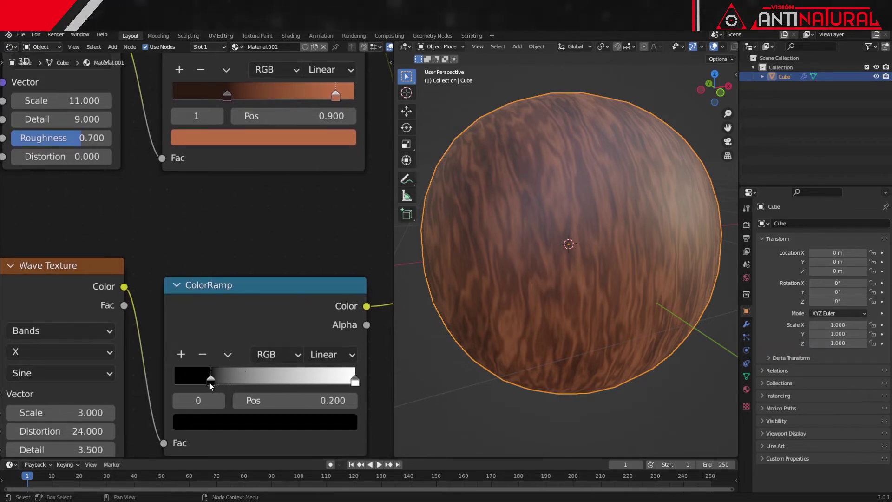
pyautogui.click(227, 96)
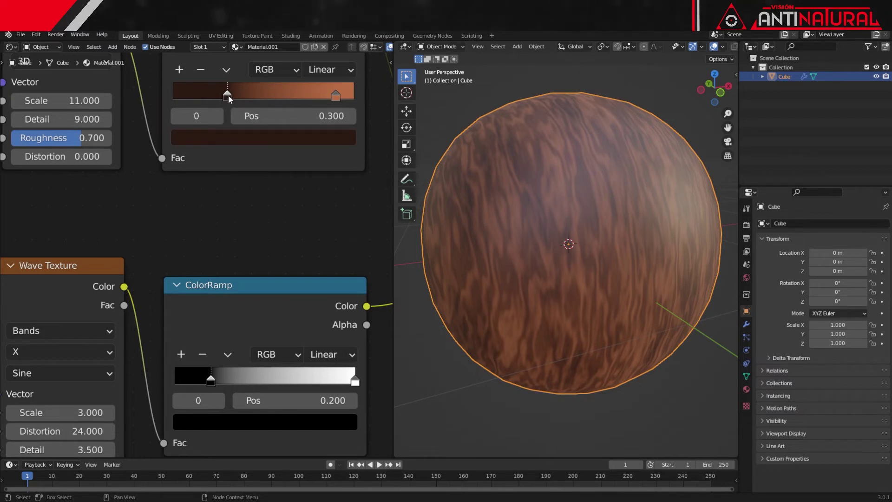
pyautogui.moveTo(241, 138); pyautogui.dragTo(249, 425)
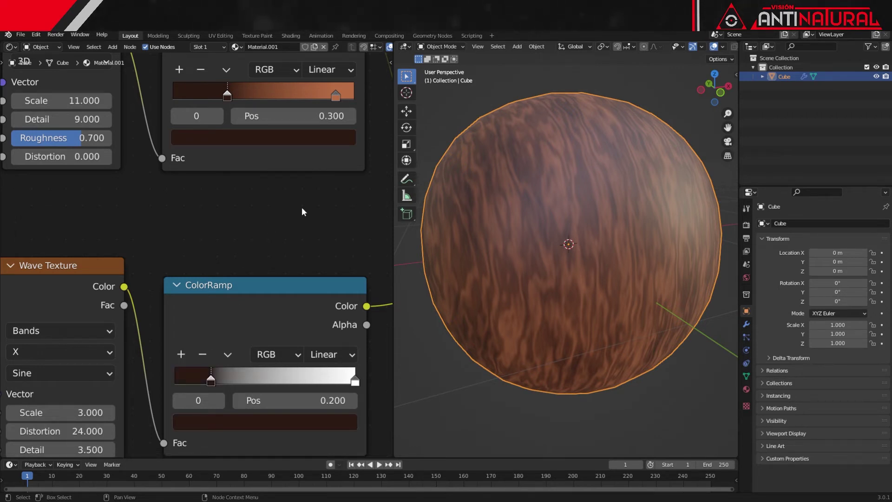
pyautogui.click(337, 97)
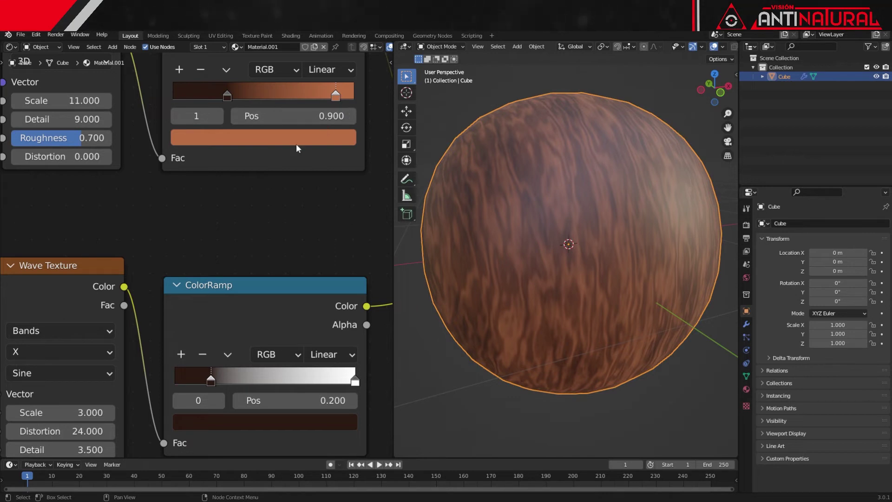
pyautogui.click(355, 383)
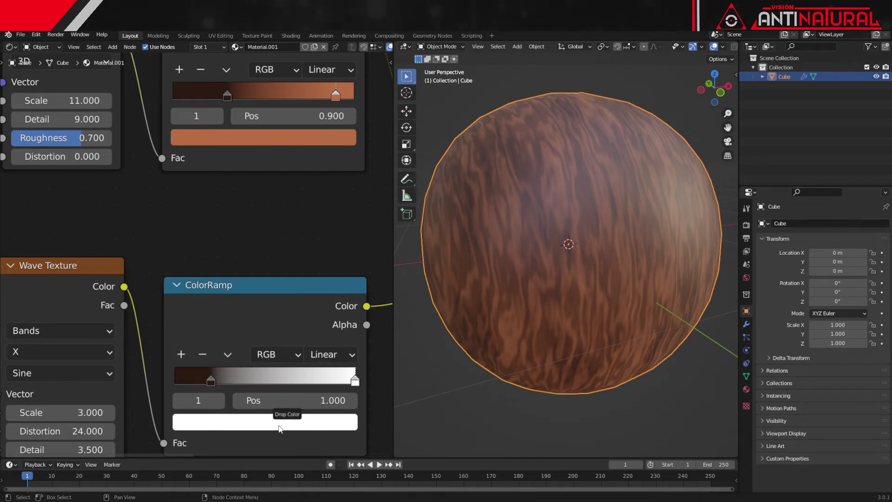
pyautogui.moveTo(302, 383); pyautogui.dragTo(280, 427)
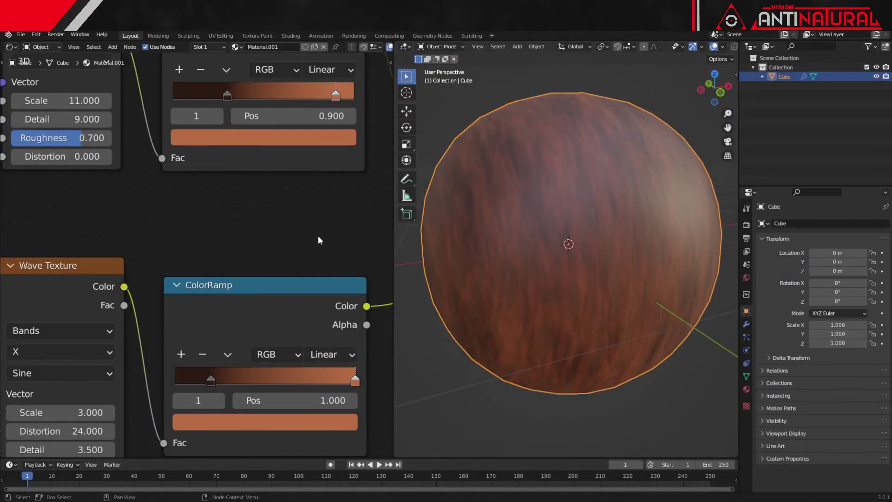
pyautogui.scroll(-5, 317, 235)
pyautogui.moveTo(328, 311); pyautogui.dragTo(186, 344, button='middle')
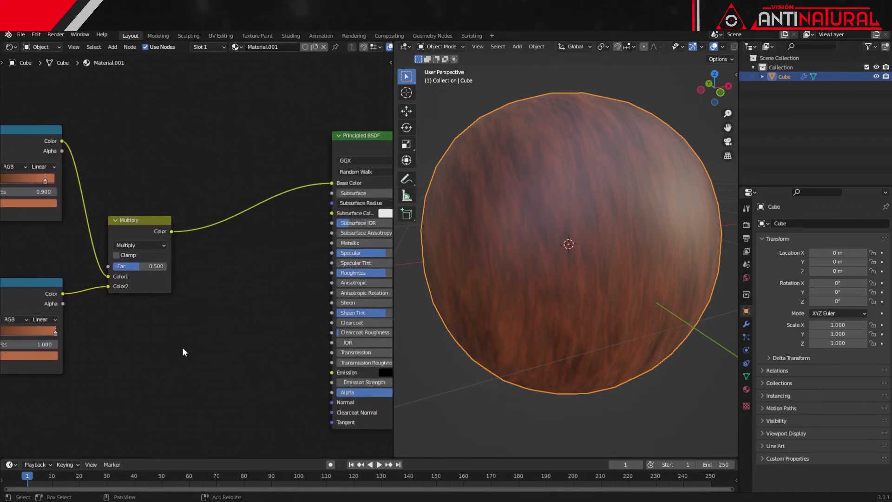
# Step: Add a ColorRamp node below the Multiply node and a duplicate beneath it
pyautogui.hotkey('shift', 'a')
pyautogui.click(194, 349)
pyautogui.write('col')
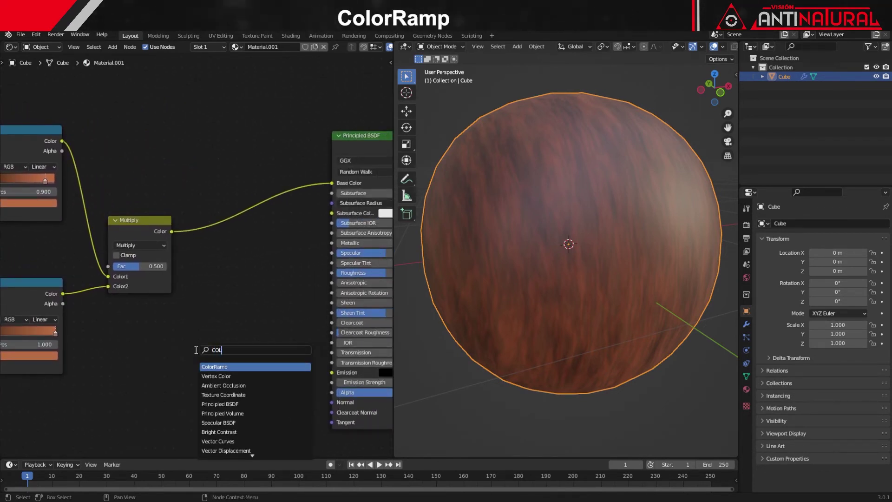
pyautogui.press('Return')
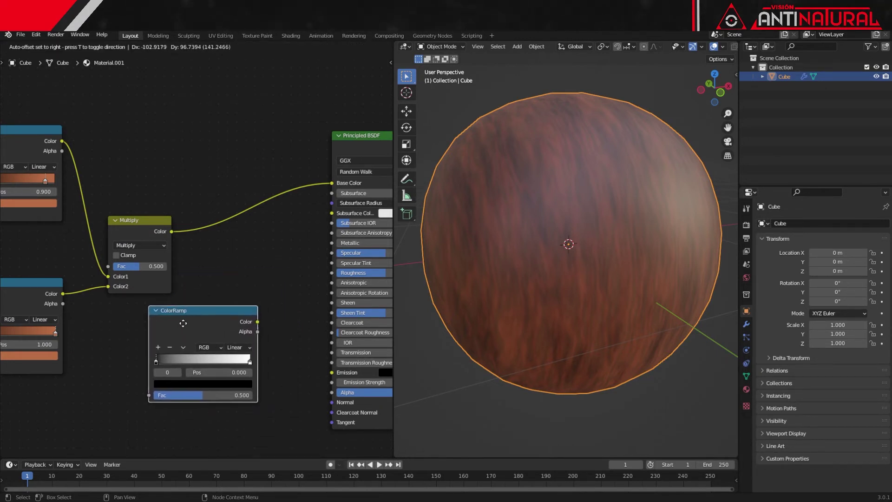
pyautogui.click(179, 322)
pyautogui.scroll(-2, 194, 369)
pyautogui.moveTo(195, 374); pyautogui.dragTo(194, 330, button='middle')
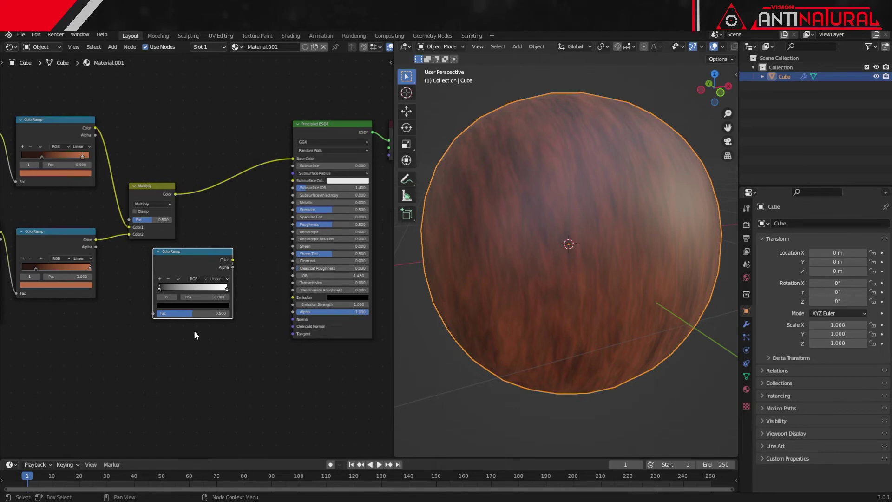
pyautogui.hotkey('shift', 'd')
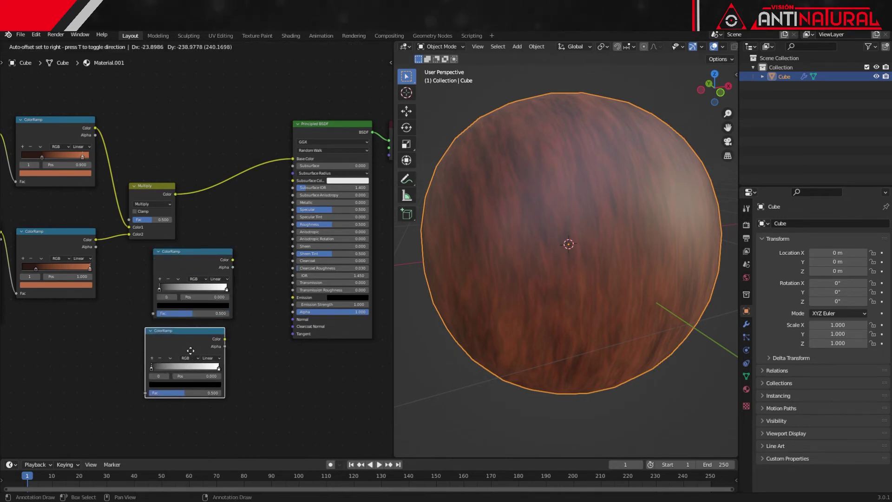
pyautogui.click(198, 352)
pyautogui.moveTo(262, 423)
pyautogui.mouseDown()
pyautogui.moveTo(146, 250)
pyautogui.moveTo(217, 251)
pyautogui.mouseUp()
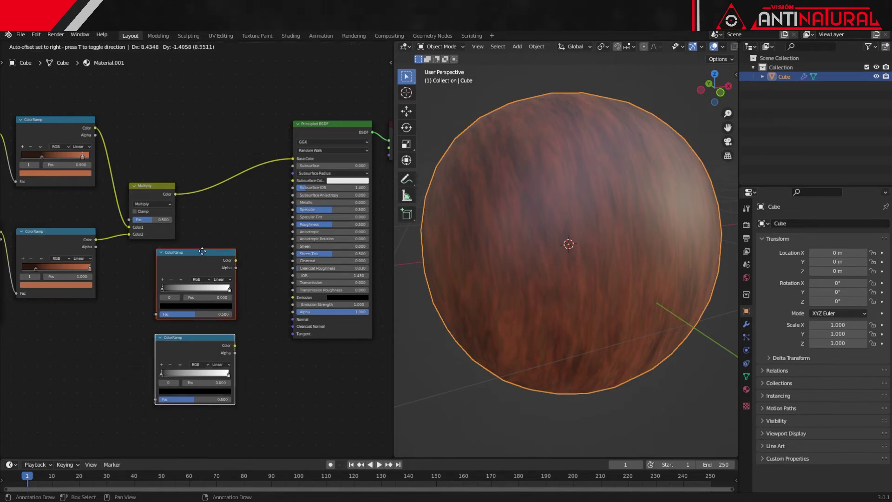
# Step: Move the Principled BSDF and Material Output nodes to the right
pyautogui.scroll(-2, 254, 280)
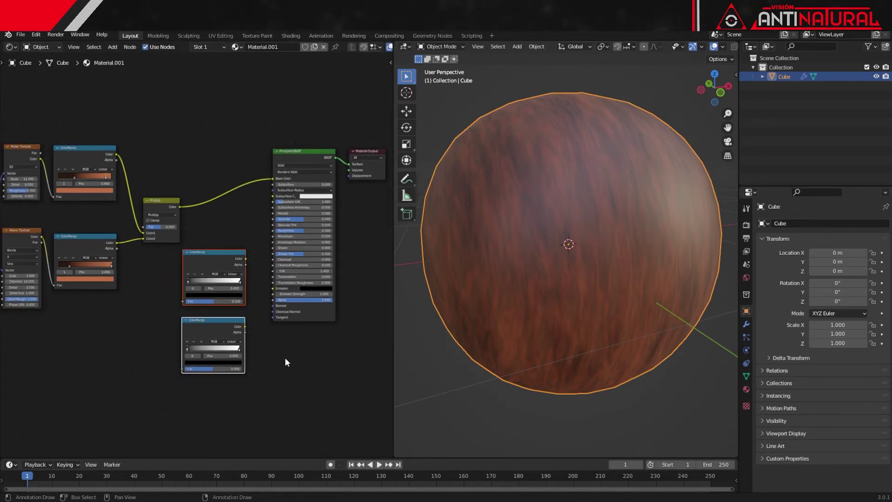
pyautogui.moveTo(263, 354); pyautogui.dragTo(392, 116)
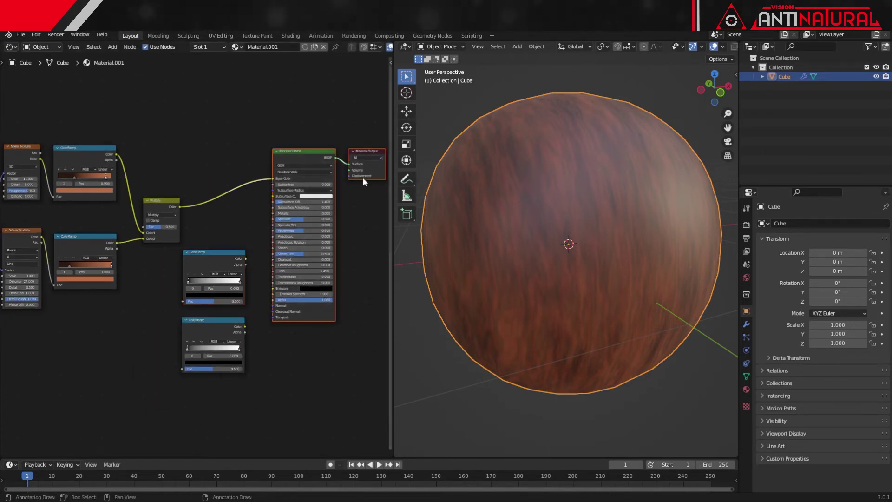
pyautogui.press('g')
pyautogui.click(363, 195)
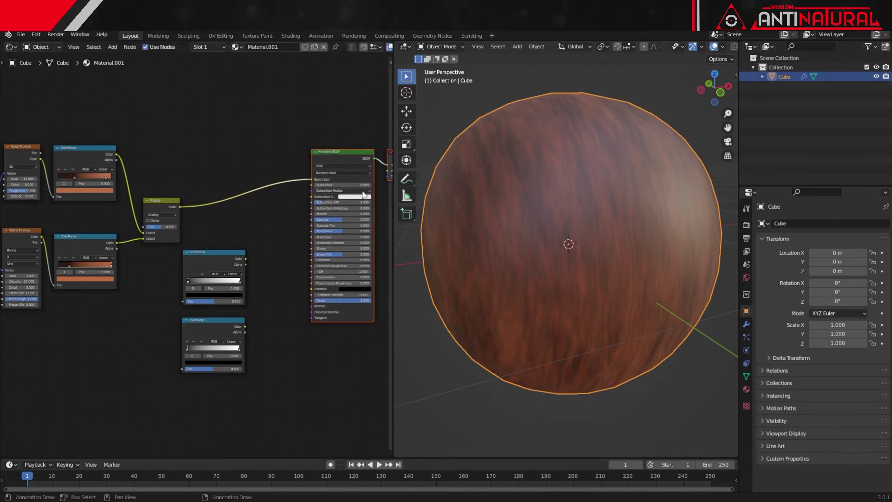
pyautogui.scroll(1, 270, 368)
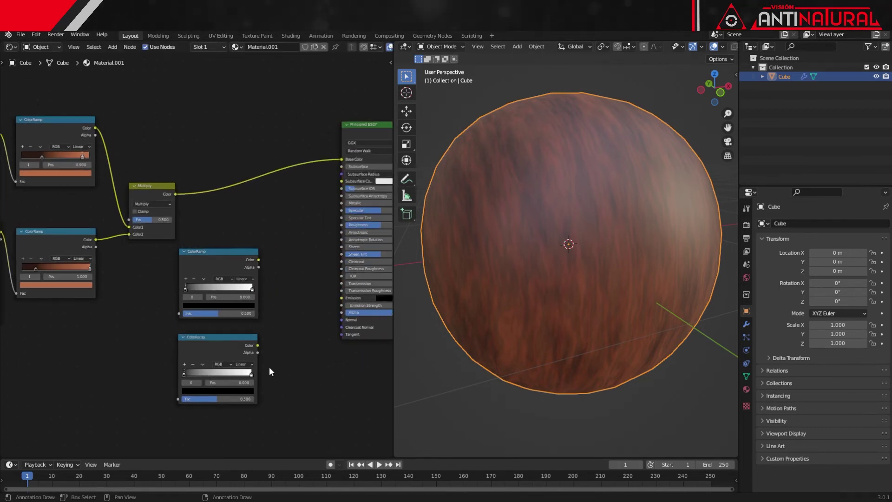
pyautogui.hotkey('shift', 'a')
# Step: Add a Bump node beside the lower ColorRamp
pyautogui.click(285, 374)
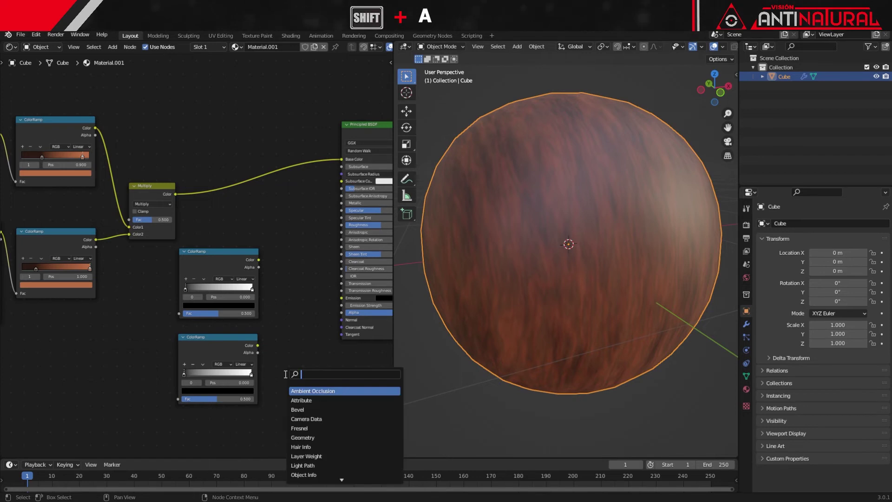
pyautogui.write('BUMP')
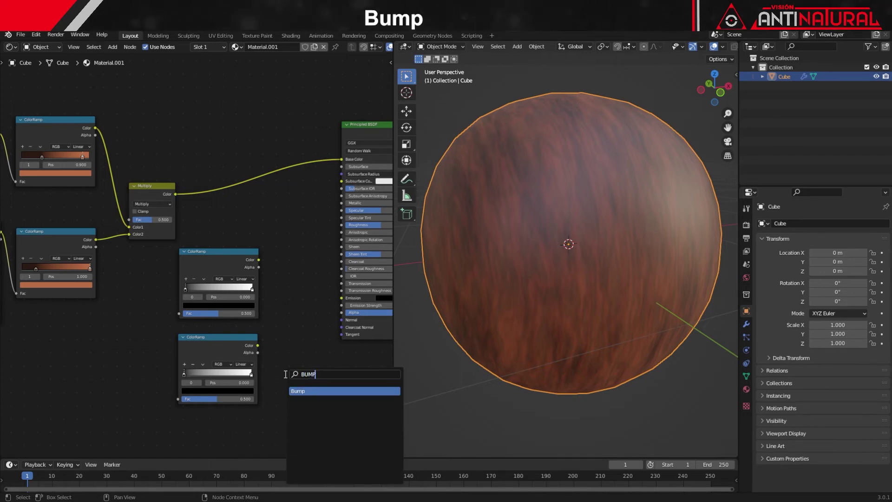
pyautogui.click(299, 390)
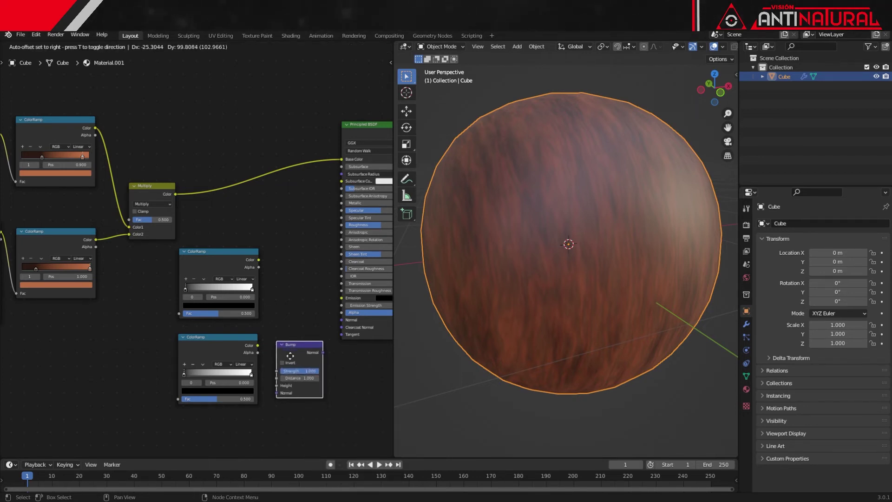
pyautogui.click(290, 352)
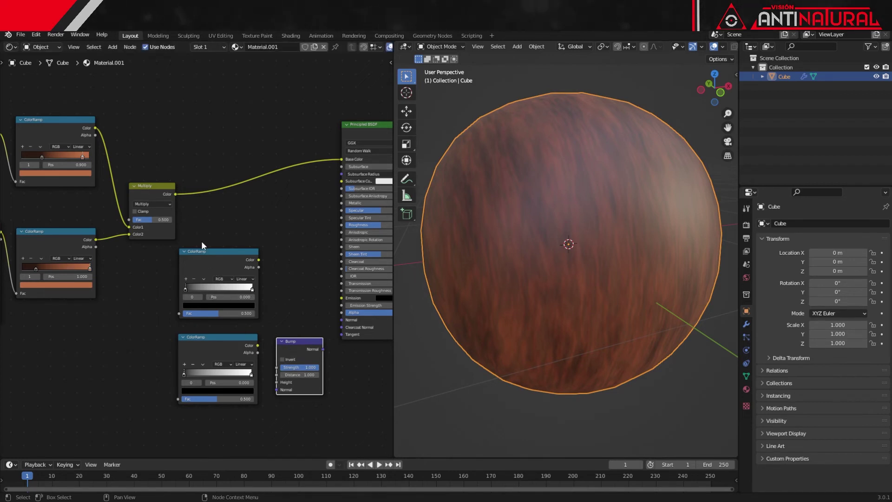
# Step: Feed Multiply's colour into the upper ColorRamp and its output into Roughness
pyautogui.moveTo(211, 253); pyautogui.dragTo(224, 254)
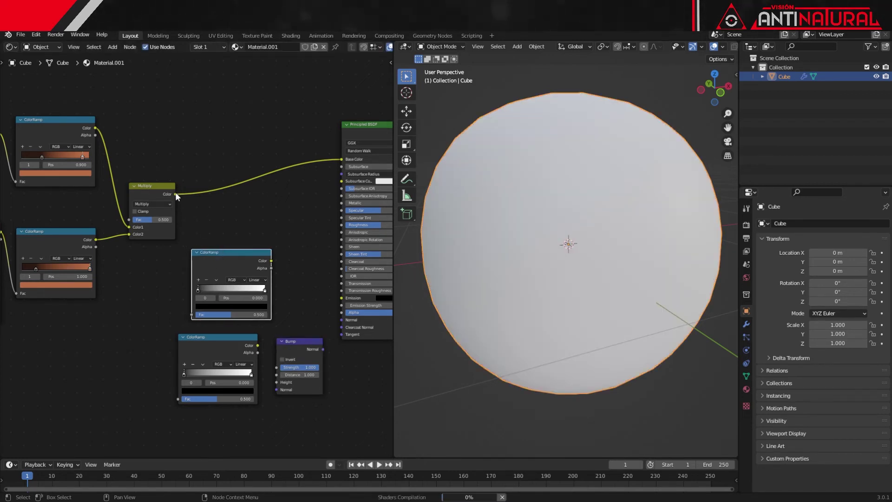
pyautogui.moveTo(175, 195); pyautogui.dragTo(190, 314)
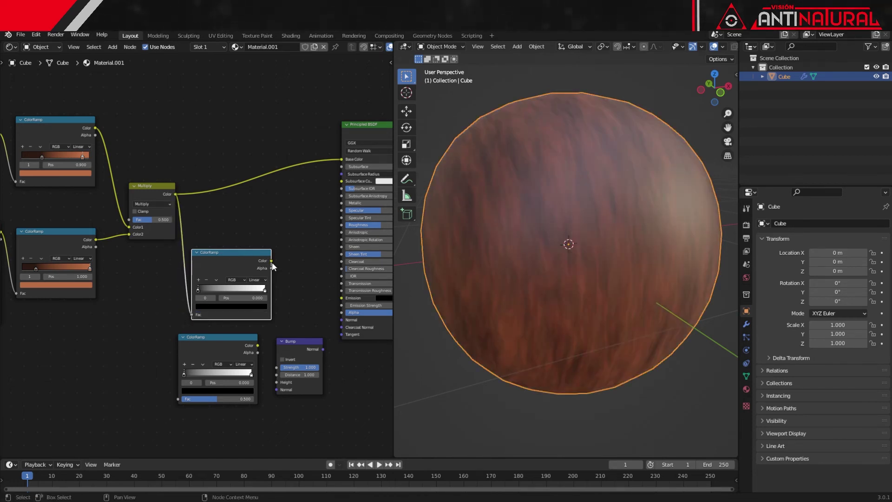
pyautogui.moveTo(272, 261); pyautogui.dragTo(342, 224)
pyautogui.moveTo(267, 413); pyautogui.dragTo(222, 386, button='middle')
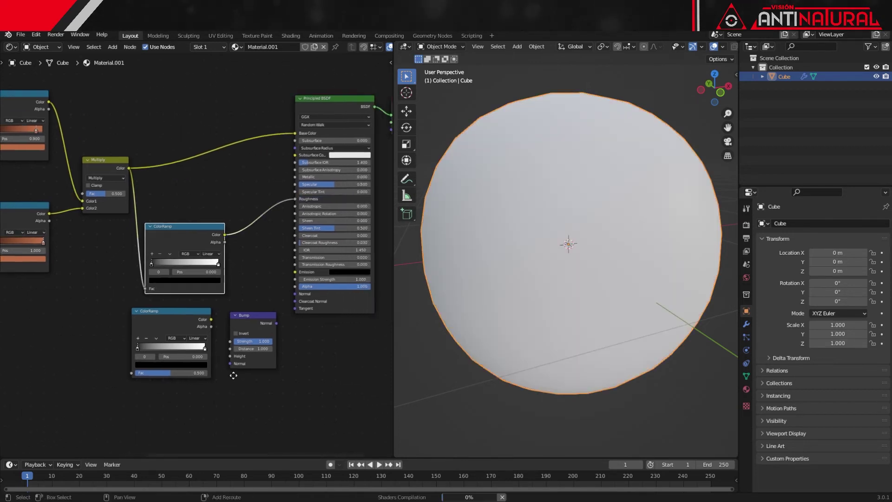
pyautogui.scroll(1, 225, 374)
# Step: Drive the lower ColorRamp from the wood colour into Bump Height, moving Bump up
pyautogui.moveTo(182, 299); pyautogui.dragTo(196, 296)
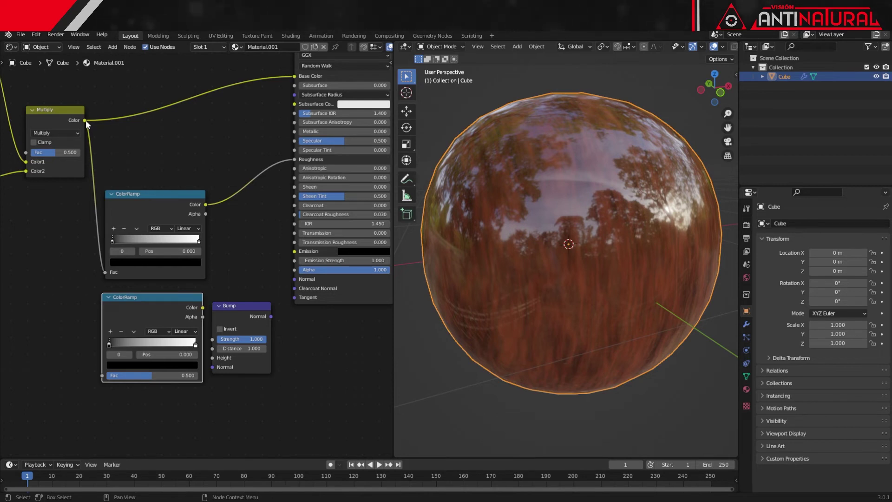
pyautogui.moveTo(85, 119)
pyautogui.mouseDown()
pyautogui.moveTo(80, 322)
pyautogui.moveTo(101, 375)
pyautogui.mouseUp()
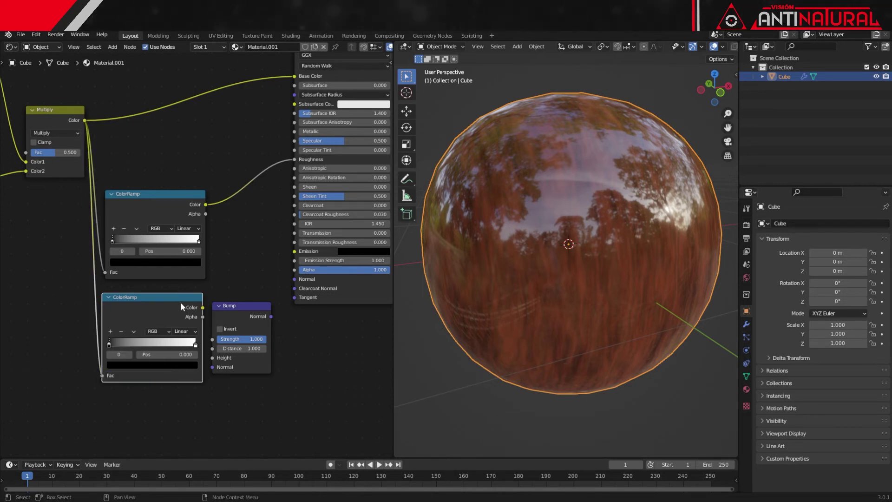
pyautogui.moveTo(203, 308); pyautogui.dragTo(216, 356)
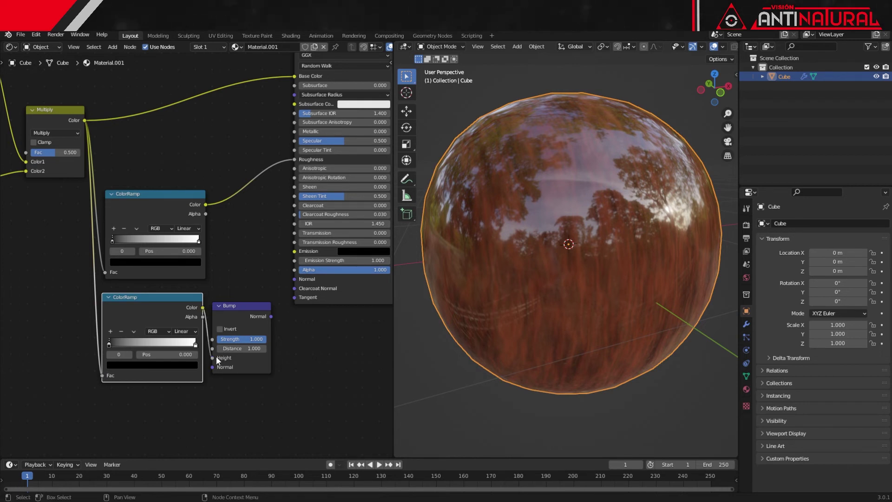
pyautogui.moveTo(252, 305); pyautogui.dragTo(256, 255)
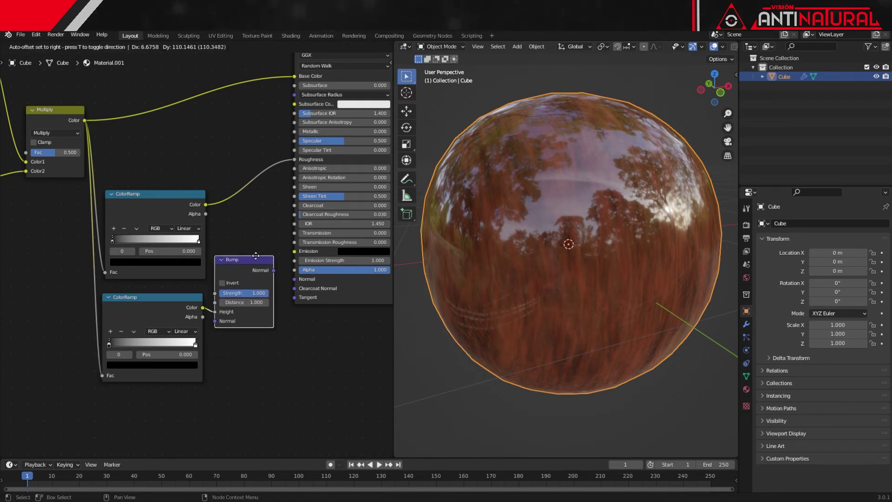
# Step: Connect Bump Normal to the Principled BSDF Normal with Strength 0.3, then inspect the sphere
pyautogui.moveTo(275, 266); pyautogui.dragTo(294, 280)
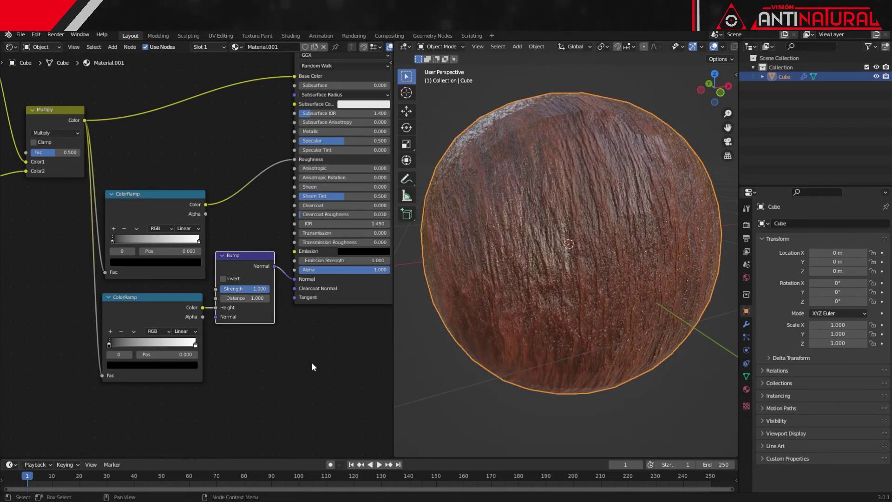
pyautogui.click(311, 367)
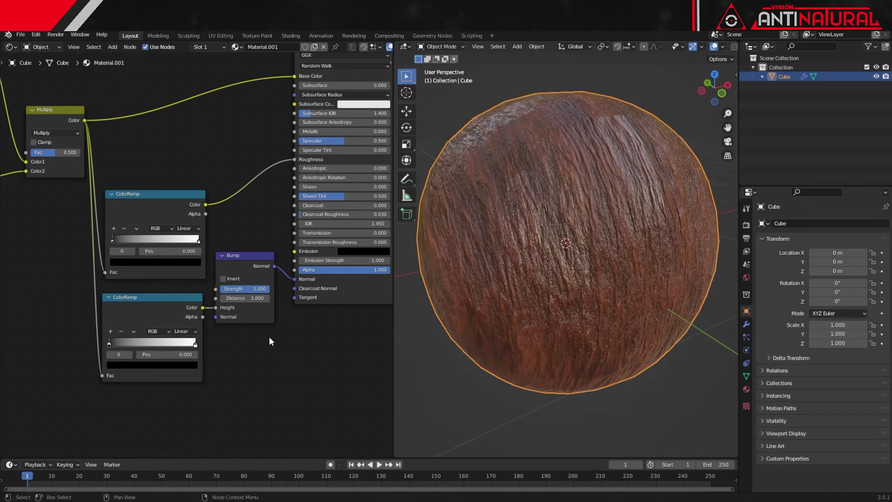
pyautogui.click(246, 288)
pyautogui.write('0.3')
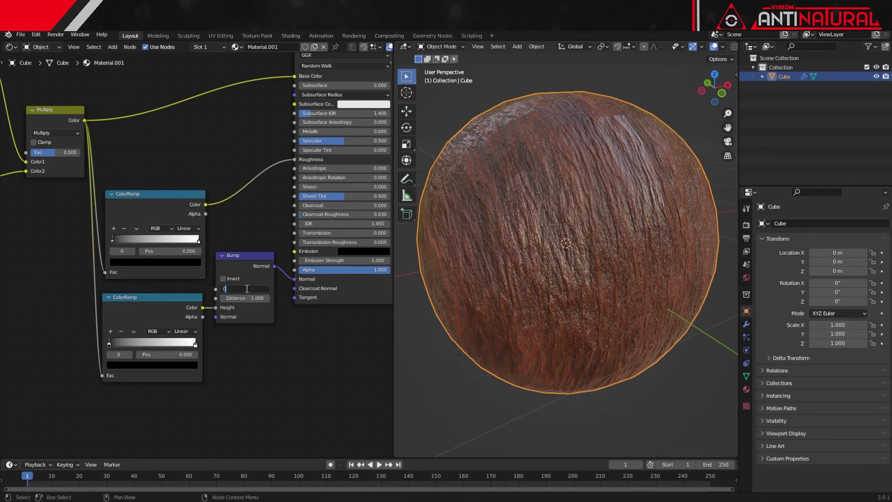
pyautogui.press('Return')
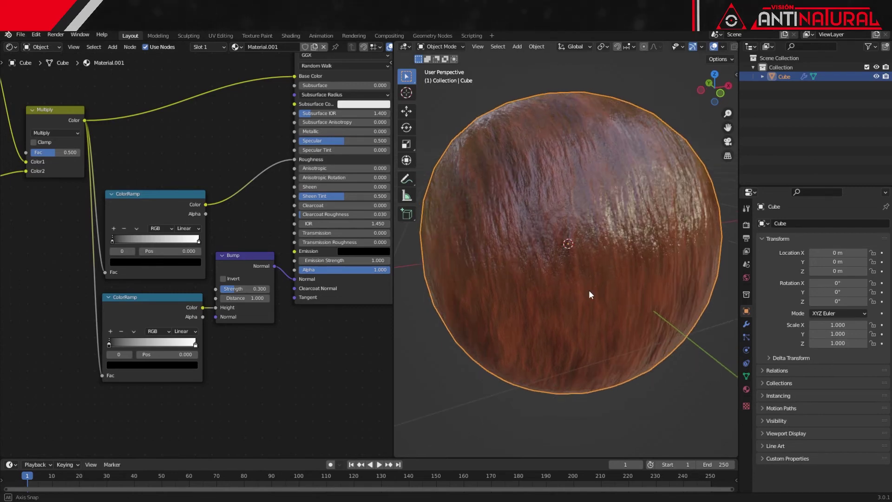
pyautogui.moveTo(603, 297)
pyautogui.mouseDown(button='middle')
pyautogui.moveTo(573, 296)
pyautogui.moveTo(623, 307)
pyautogui.moveTo(611, 299)
pyautogui.mouseUp(button='middle')
pyautogui.scroll(2, 572, 296)
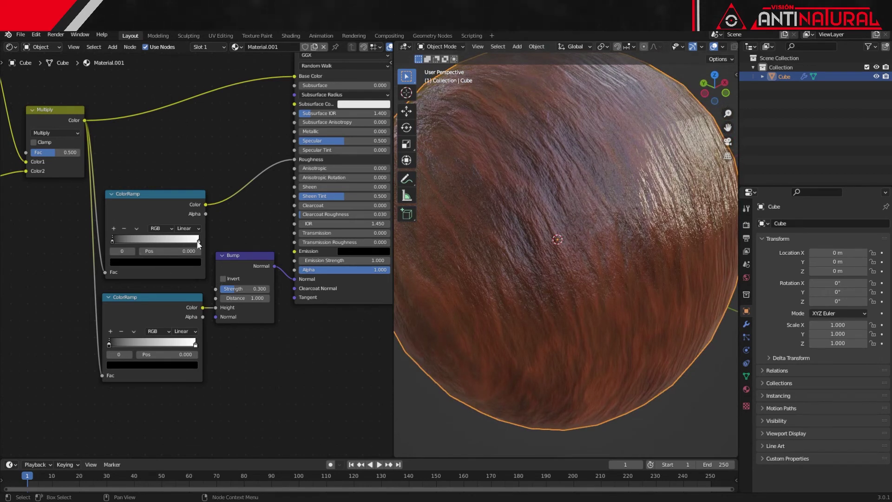
# Step: Delete the roughness ramp's middle stop and lighten its black stop to grey value 0.355
pyautogui.moveTo(198, 245); pyautogui.dragTo(188, 246)
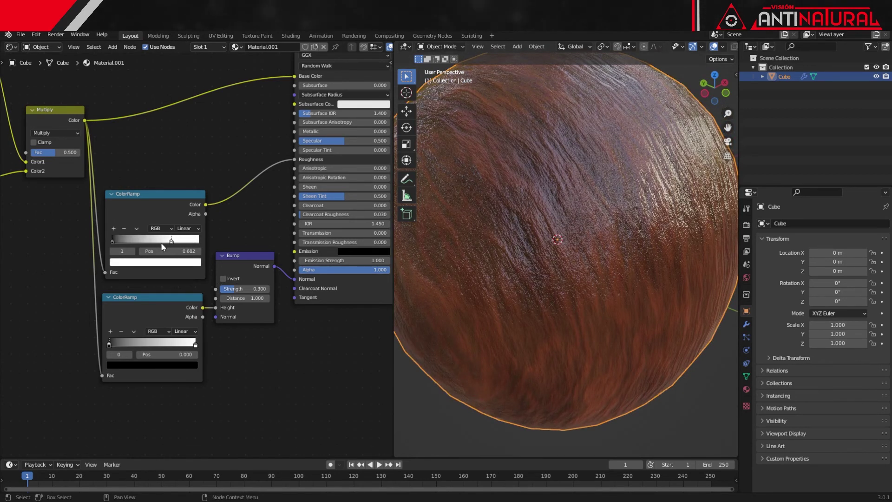
pyautogui.moveTo(128, 245); pyautogui.dragTo(112, 247)
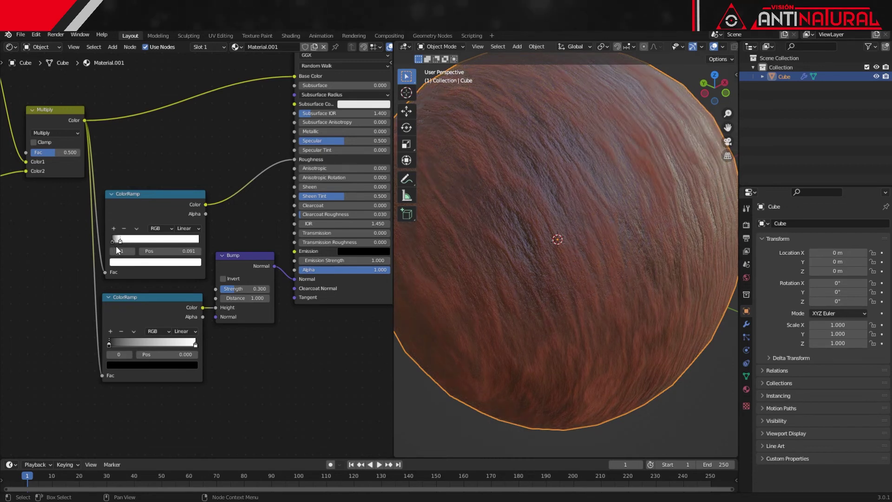
pyautogui.click(124, 229)
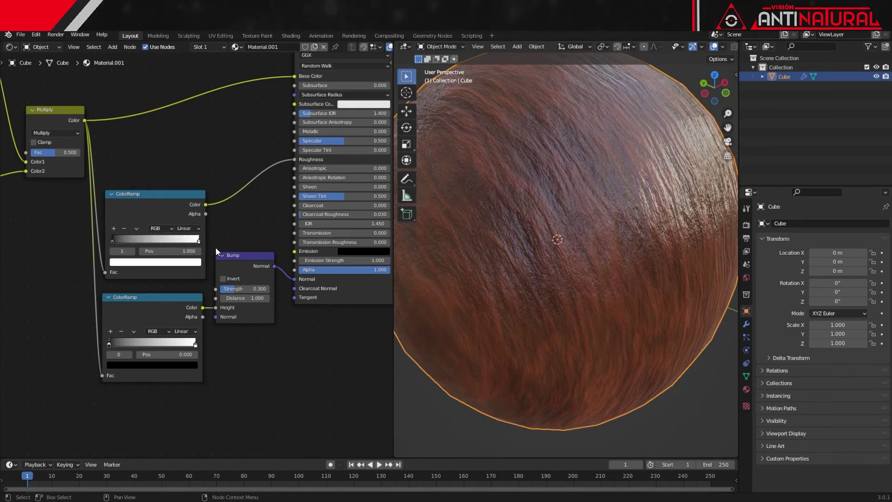
pyautogui.click(112, 240)
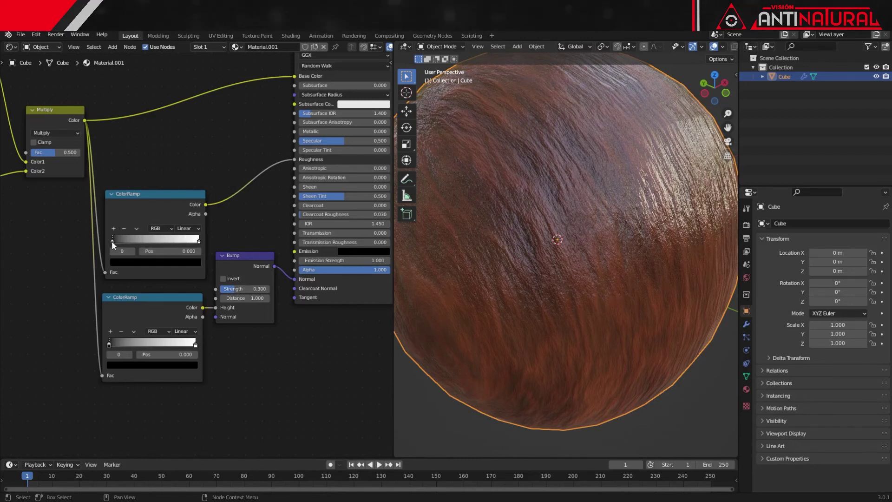
pyautogui.click(135, 260)
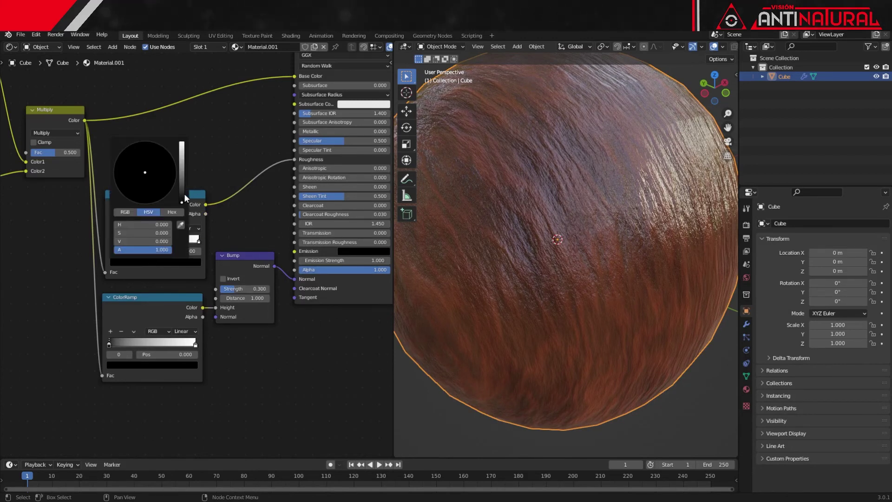
pyautogui.moveTo(182, 192); pyautogui.dragTo(181, 163)
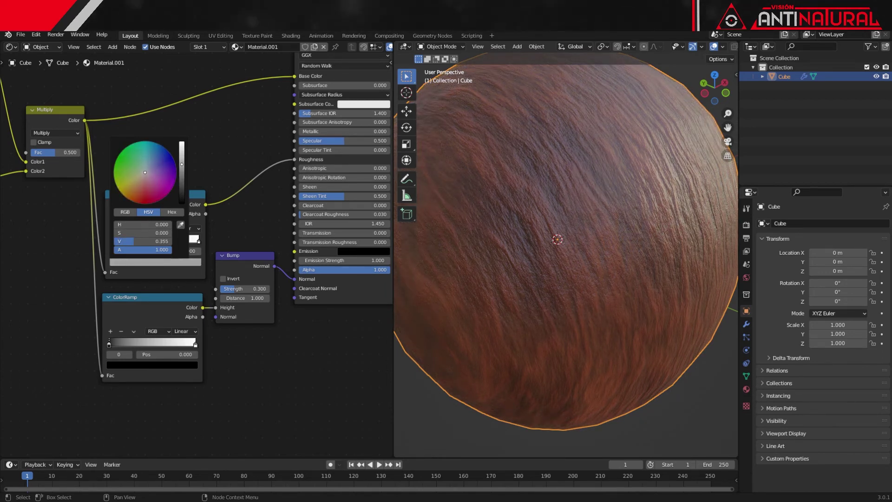
pyautogui.scroll(-3, 545, 277)
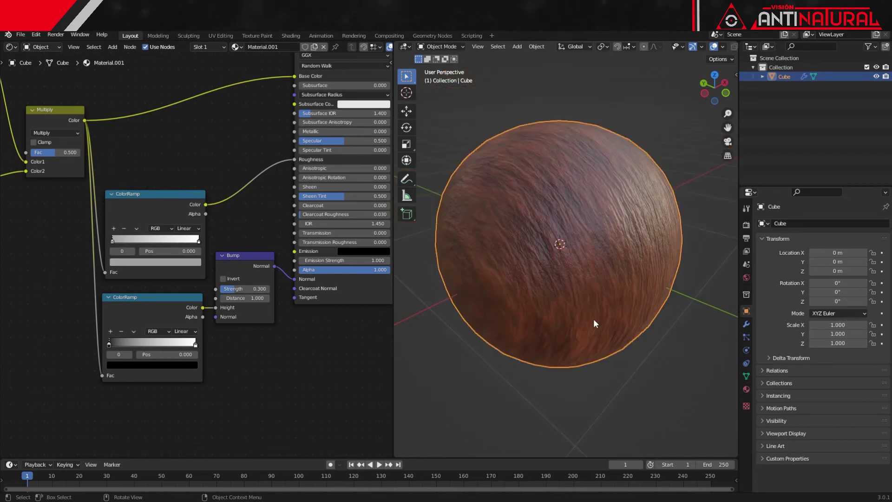
# Step: Orbit the sphere, then pan and zoom the node editor to frame the Noise Texture and ColorRamp
pyautogui.moveTo(593, 319)
pyautogui.mouseDown(button='middle')
pyautogui.moveTo(601, 334)
pyautogui.moveTo(657, 334)
pyautogui.mouseUp(button='middle')
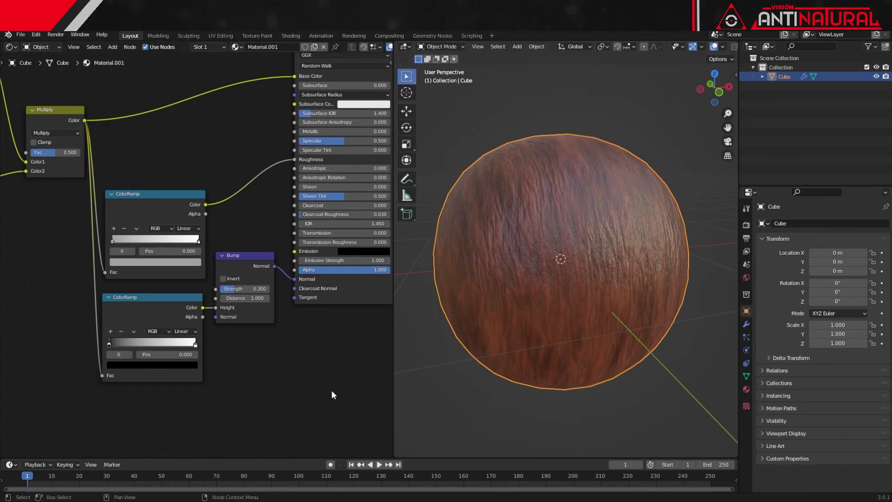
pyautogui.scroll(-2, 105, 401)
pyautogui.moveTo(69, 413)
pyautogui.mouseDown(button='middle')
pyautogui.moveTo(206, 426)
pyautogui.moveTo(325, 409)
pyautogui.mouseUp(button='middle')
pyautogui.scroll(1, 204, 418)
pyautogui.scroll(2, 208, 221)
pyautogui.scroll(1, 207, 220)
pyautogui.moveTo(207, 221); pyautogui.dragTo(219, 300, button='middle')
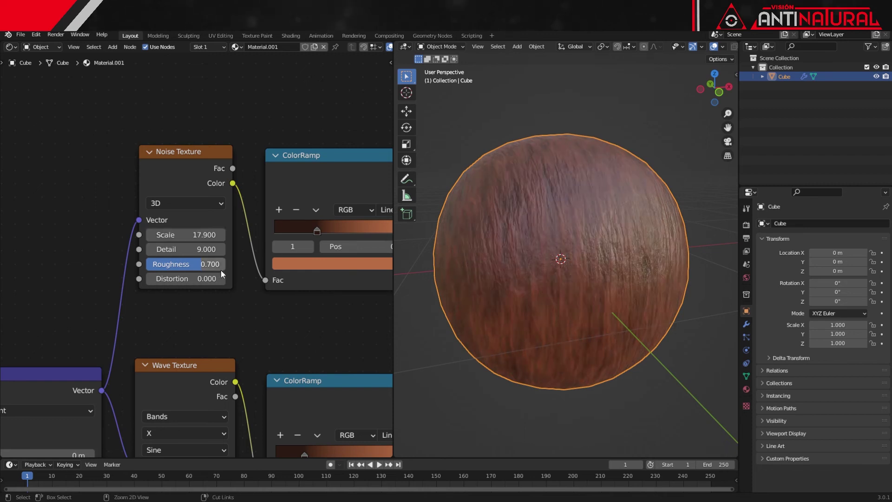
# Step: Set a Wave Texture field to 0.1, then pan back toward the Principled BSDF
pyautogui.moveTo(221, 270); pyautogui.dragTo(233, 229, button='middle')
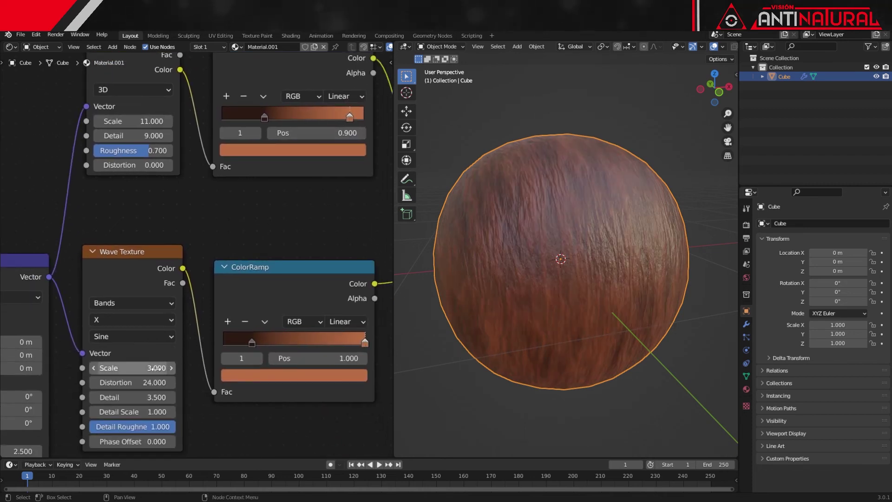
pyautogui.click(132, 412)
pyautogui.write('0.1')
pyautogui.press('Return')
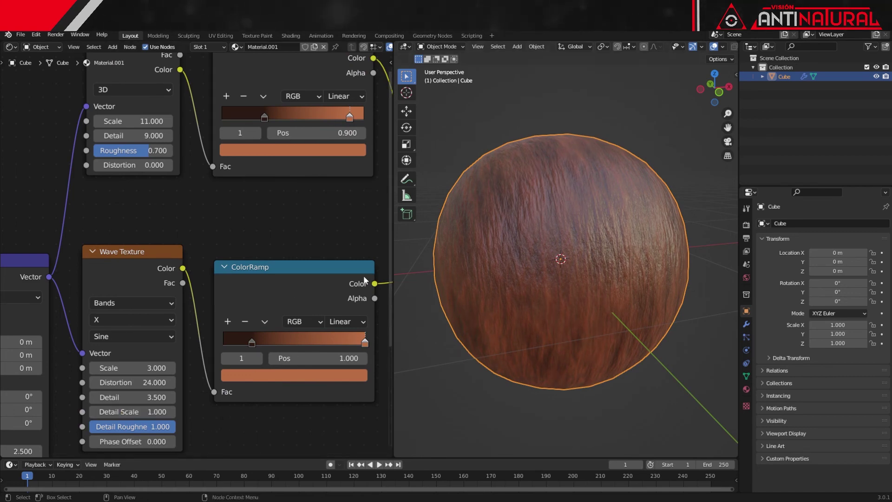
pyautogui.scroll(-1, 355, 236)
pyautogui.scroll(-2, 348, 237)
pyautogui.moveTo(342, 239); pyautogui.dragTo(291, 303, button='middle')
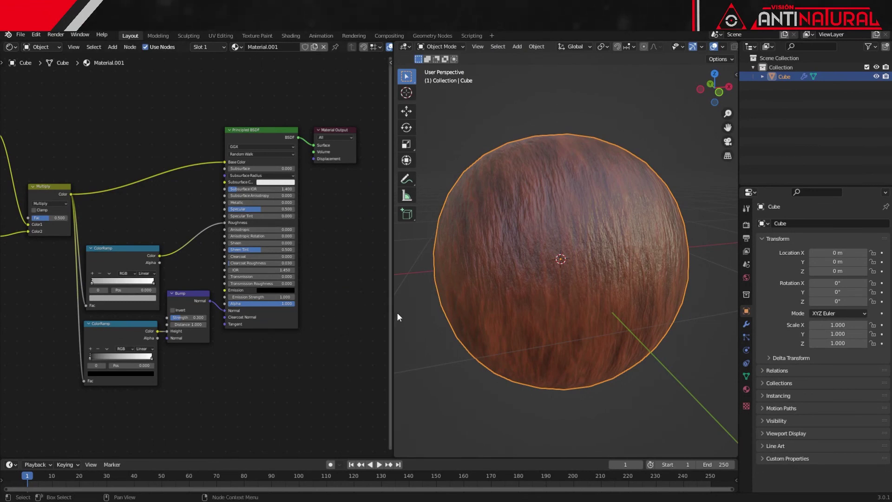
# Step: Enlarge the 3D view, deselect the sphere and switch to Rendered shading
pyautogui.moveTo(393, 312); pyautogui.dragTo(92, 330)
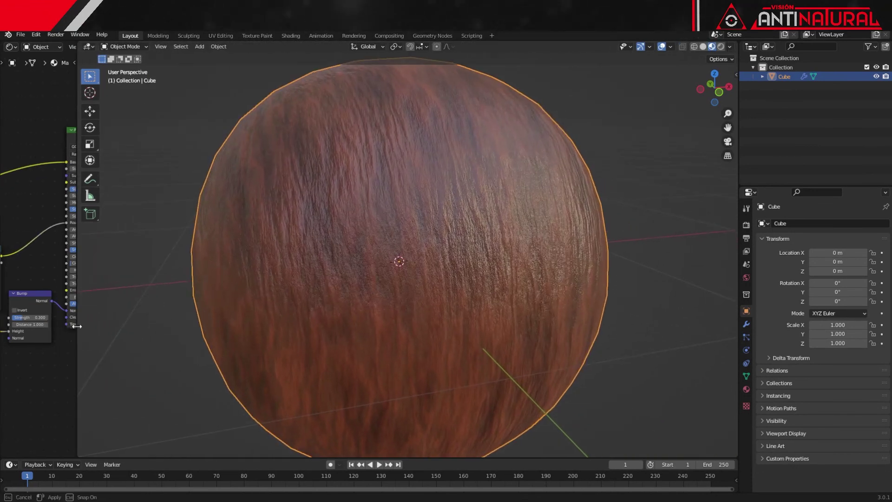
pyautogui.scroll(-3, 385, 323)
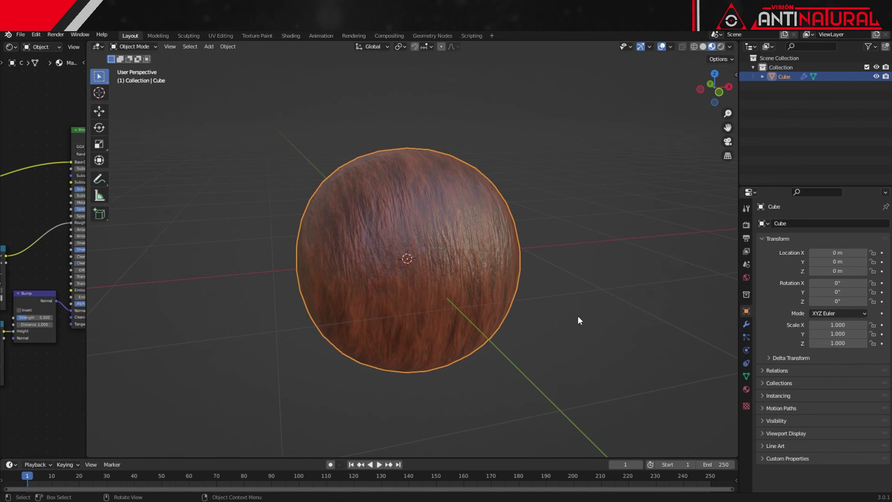
pyautogui.click(578, 316)
pyautogui.click(721, 46)
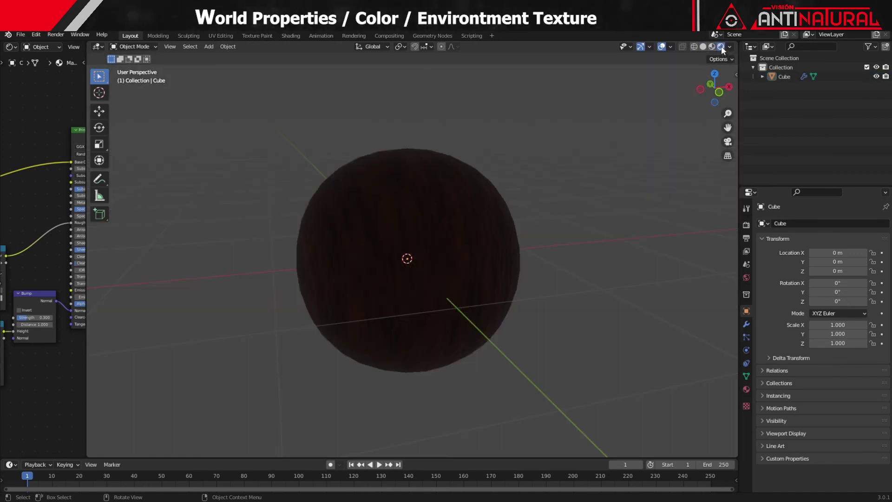
# Step: Set the World colour to an Environment Texture loaded with 'HDRI TALLER.hdr'
pyautogui.click(747, 277)
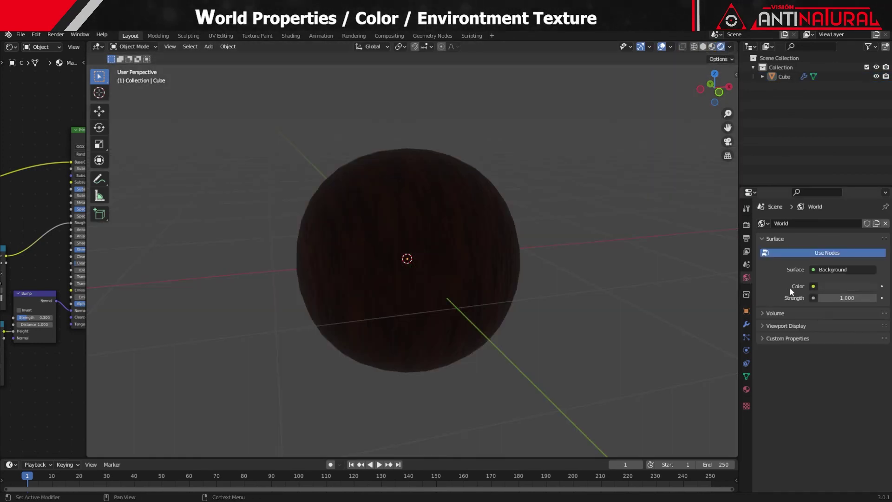
pyautogui.click(812, 286)
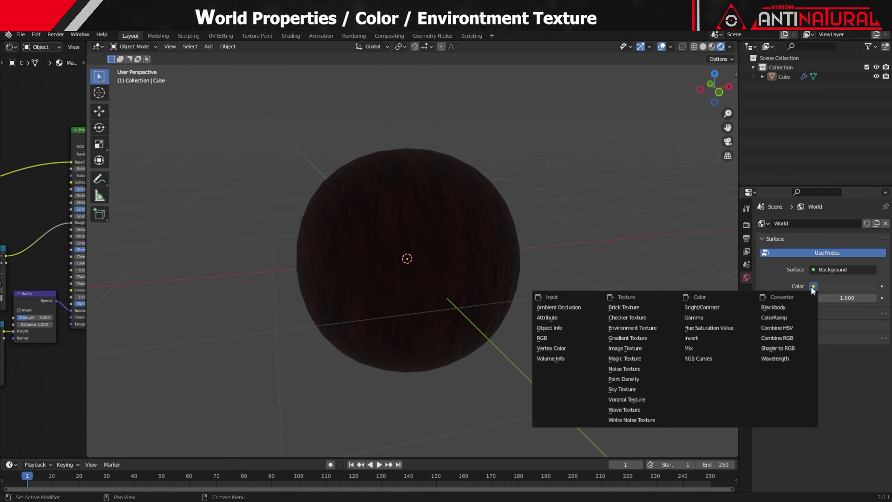
pyautogui.click(663, 333)
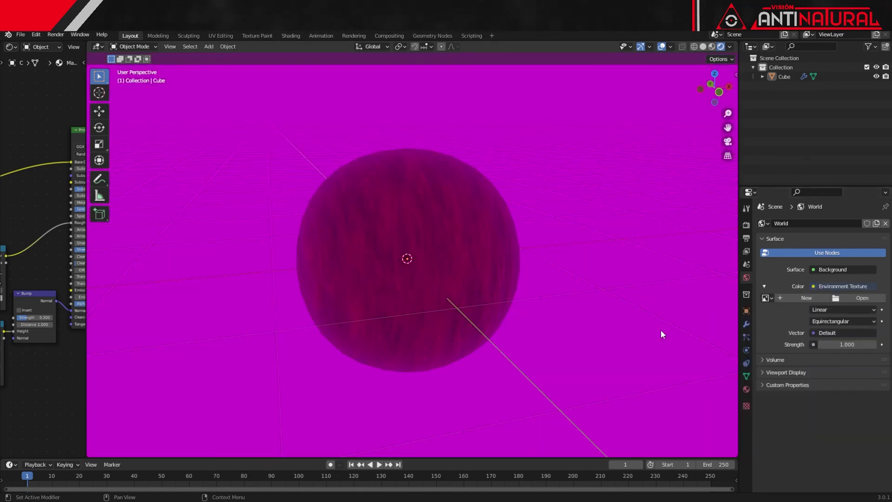
pyautogui.click(860, 299)
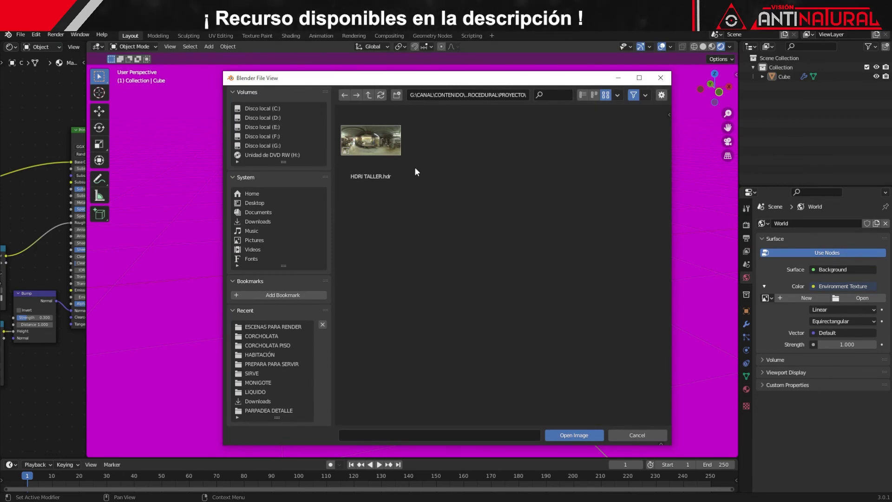
pyautogui.click(376, 142)
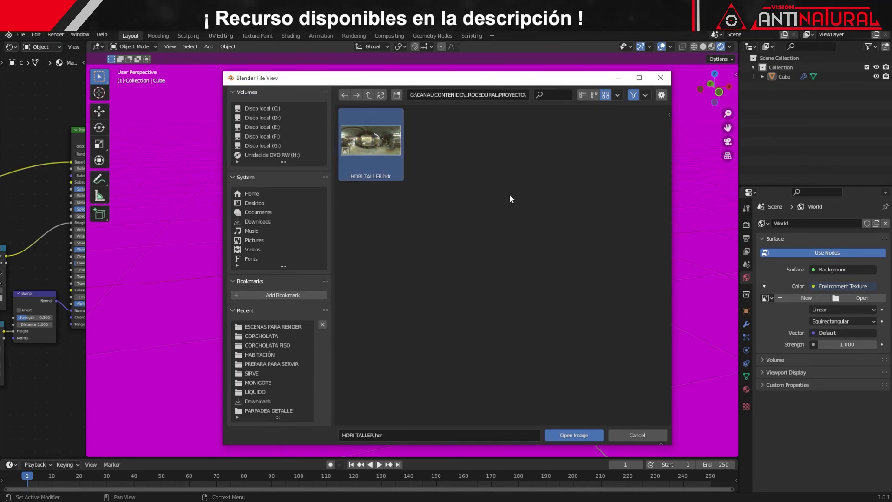
pyautogui.click(564, 435)
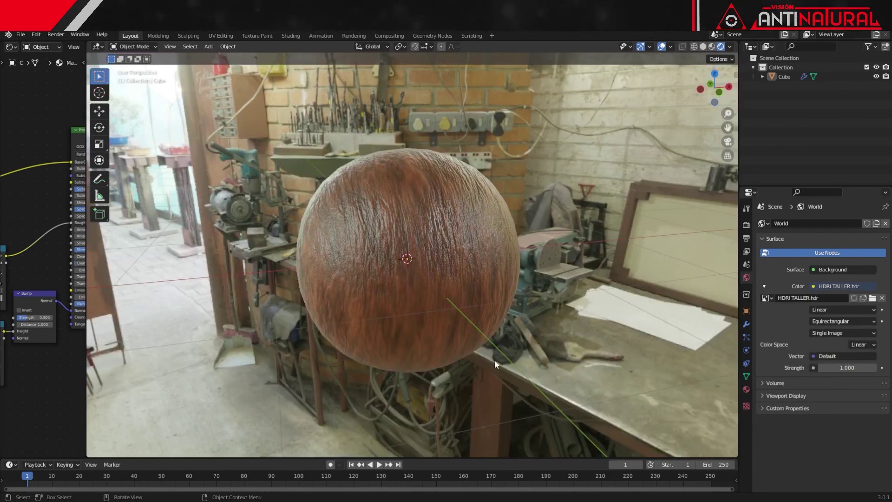
# Step: Orbit and zoom in to view the wood sphere lit by the TALLER.hdr workshop environment
pyautogui.moveTo(500, 358)
pyautogui.mouseDown(button='middle')
pyautogui.moveTo(467, 348)
pyautogui.moveTo(493, 338)
pyautogui.moveTo(528, 345)
pyautogui.mouseUp(button='middle')
pyautogui.scroll(2, 492, 337)
pyautogui.scroll(2, 528, 345)
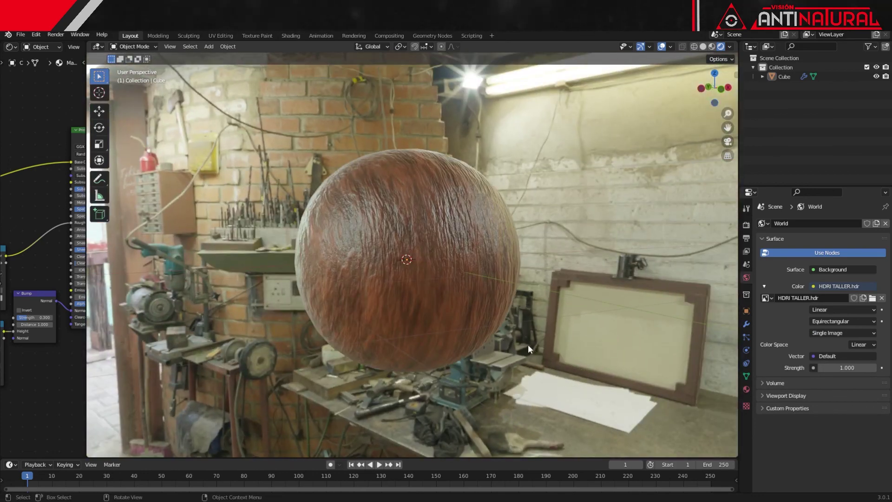